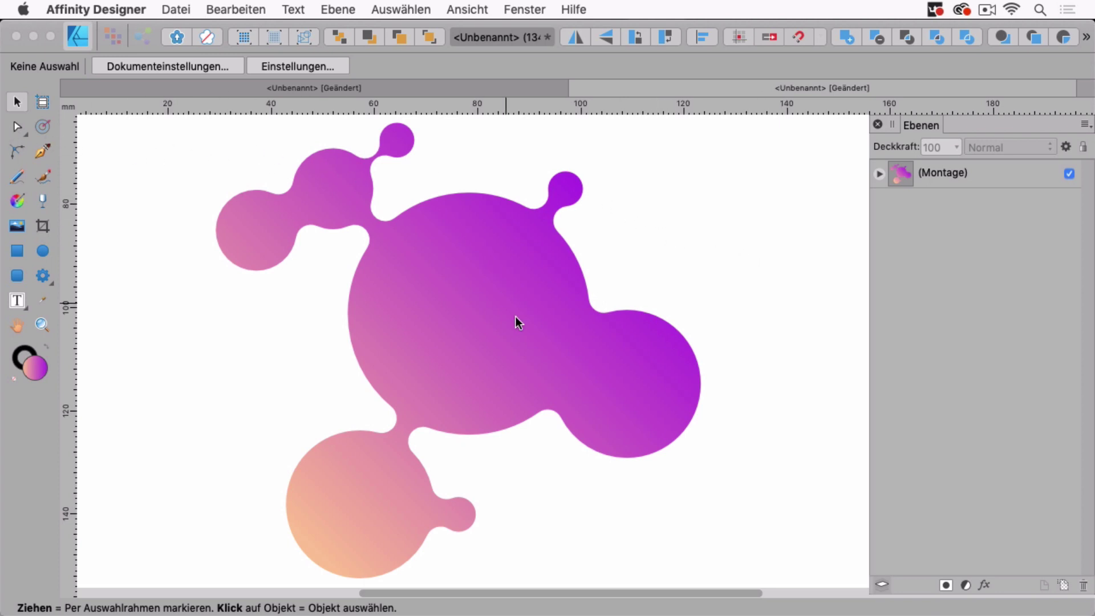
# - Select the blob's right-hand circle and drag it up-right to thin its neck to the body
pyautogui.click(641, 397)
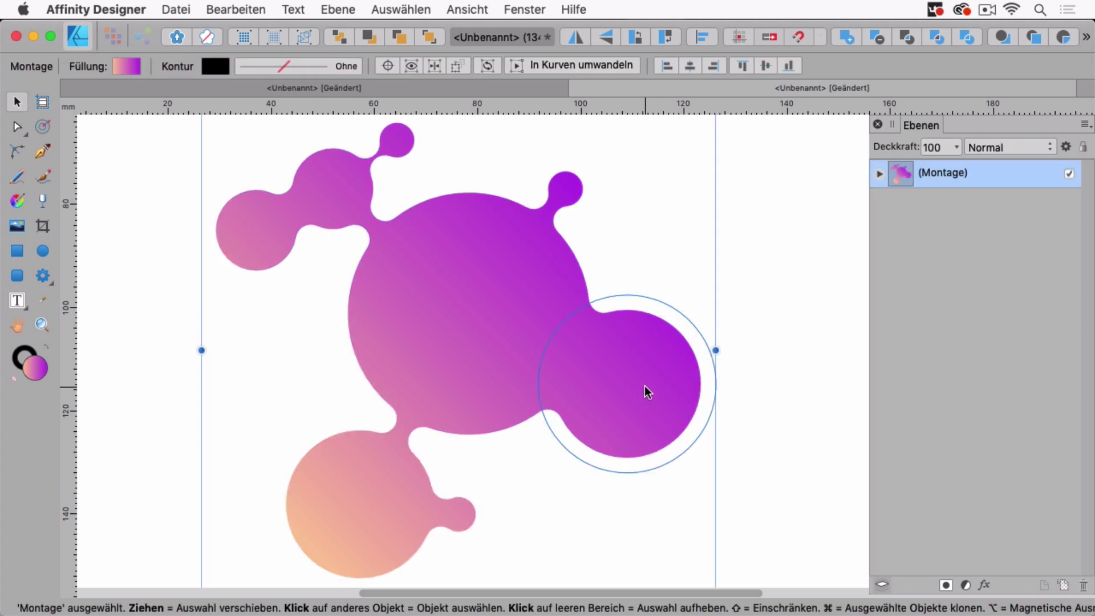
pyautogui.doubleClick(645, 385)
pyautogui.moveTo(677, 378); pyautogui.dragTo(710, 341)
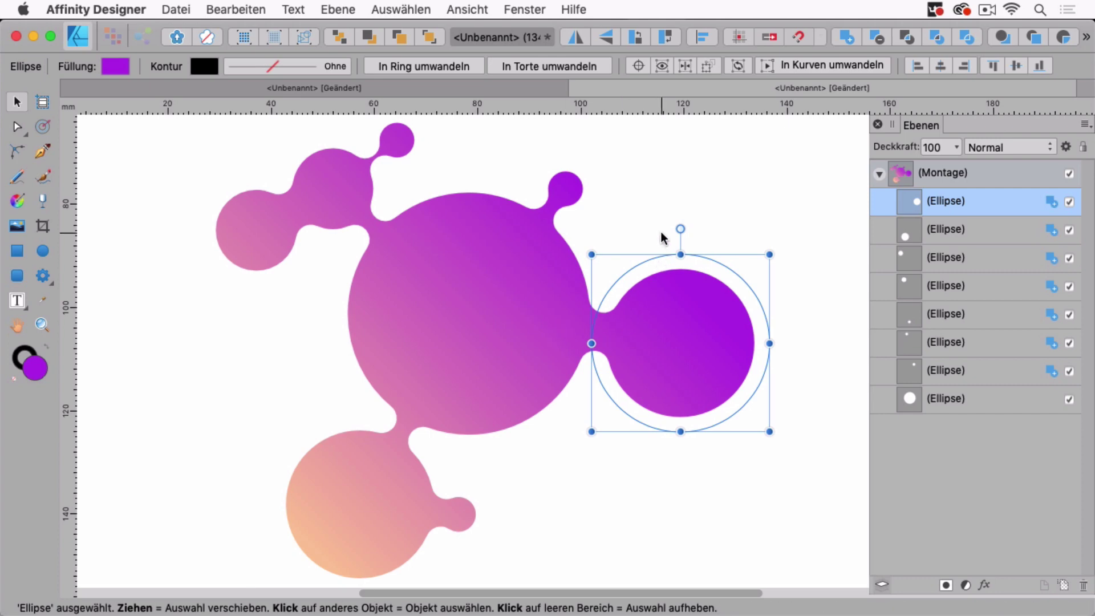
# - Deselect and switch to the document with four overlapping purple circles
pyautogui.click(659, 196)
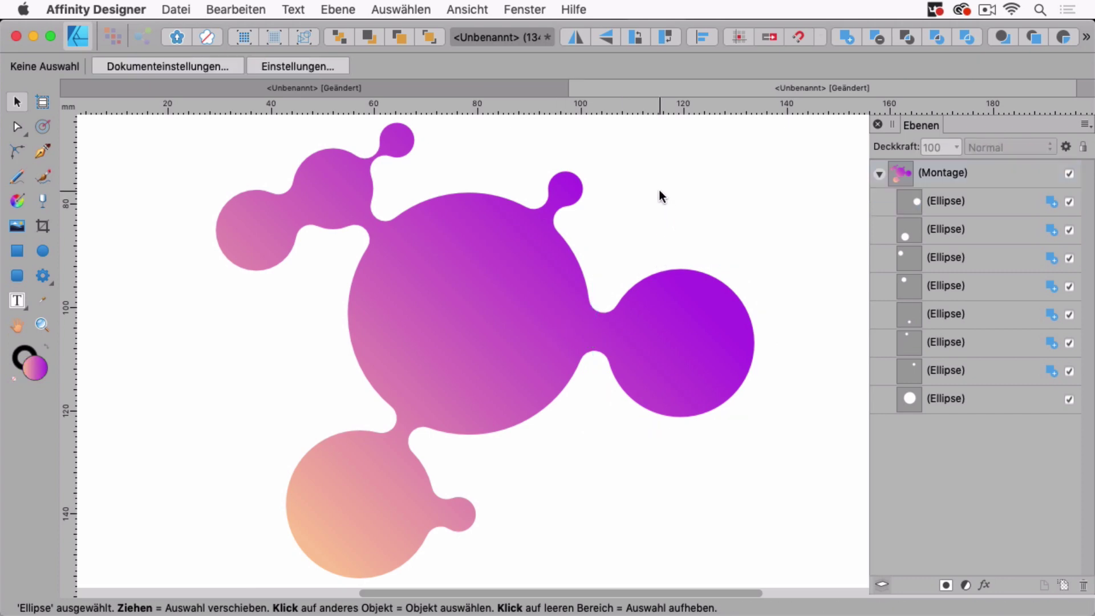
pyautogui.click(475, 88)
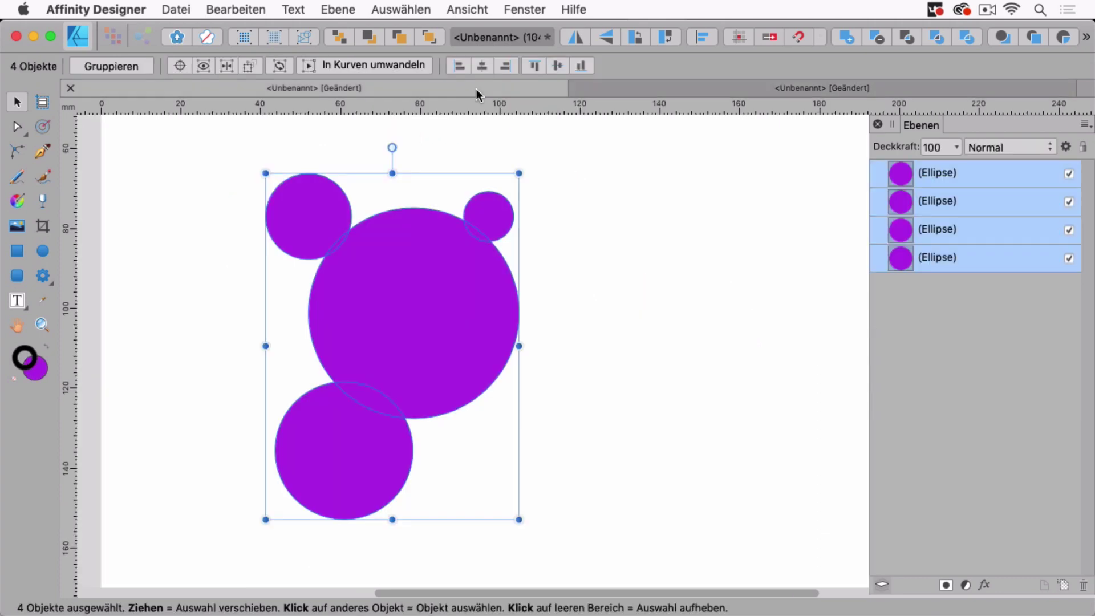
pyautogui.click(613, 244)
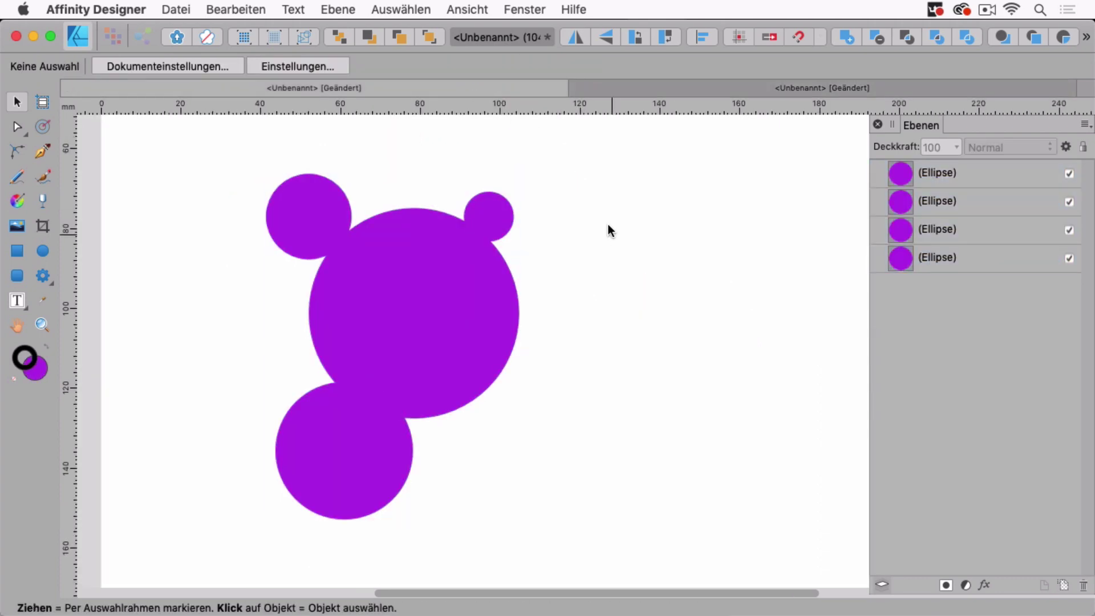
# - Select the top-left, small, big central and bottom-left circles in turn, then marquee-select all four
pyautogui.click(337, 212)
pyautogui.click(488, 220)
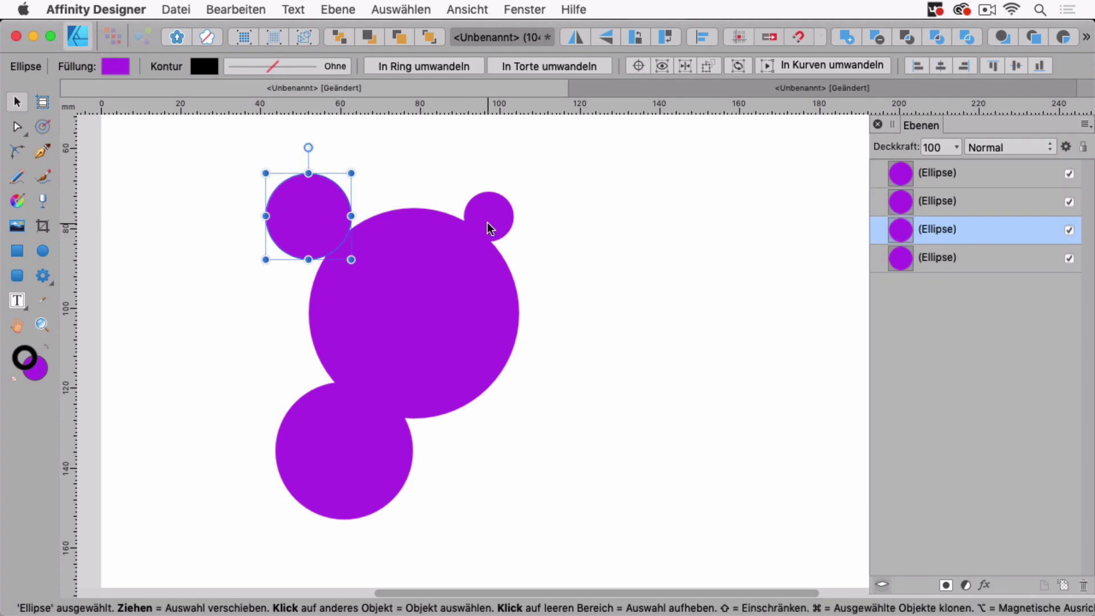
pyautogui.click(467, 286)
pyautogui.click(379, 454)
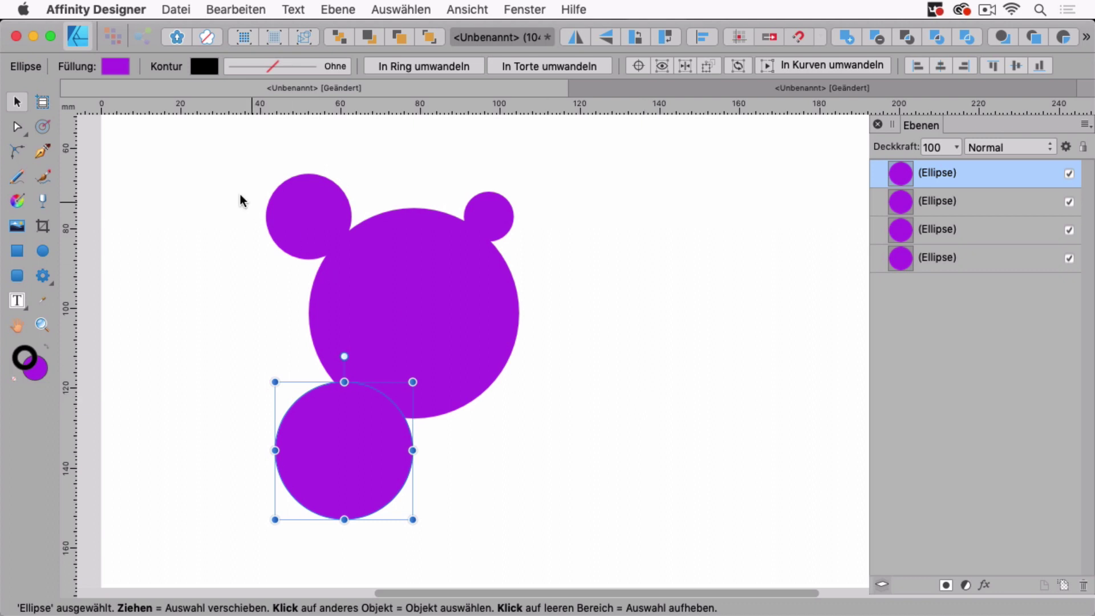
pyautogui.moveTo(206, 159); pyautogui.dragTo(608, 535)
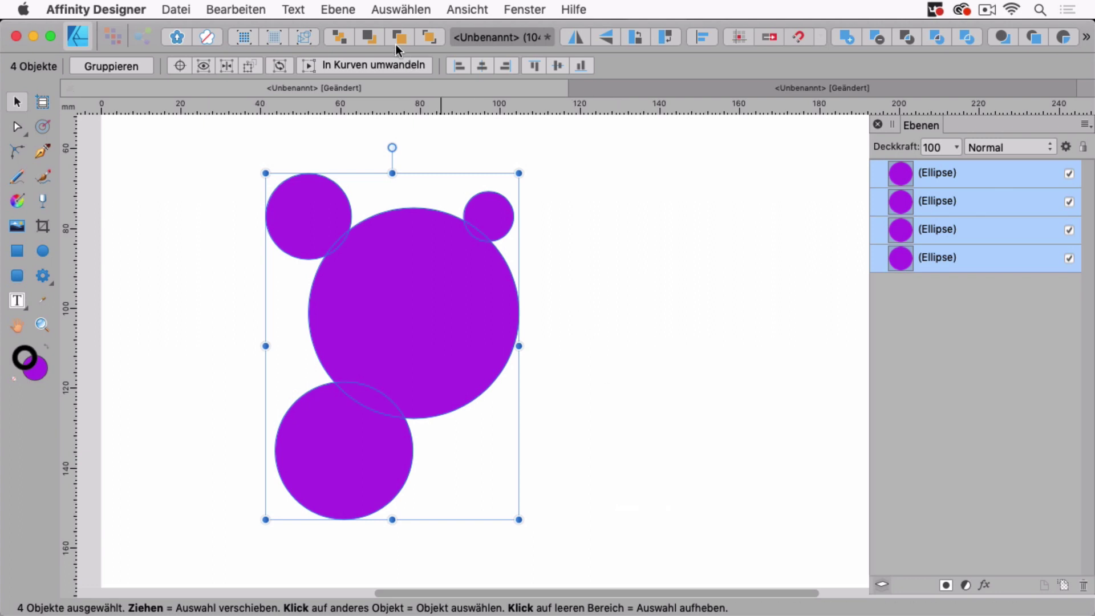
pyautogui.click(347, 10)
pyautogui.moveTo(393, 164)
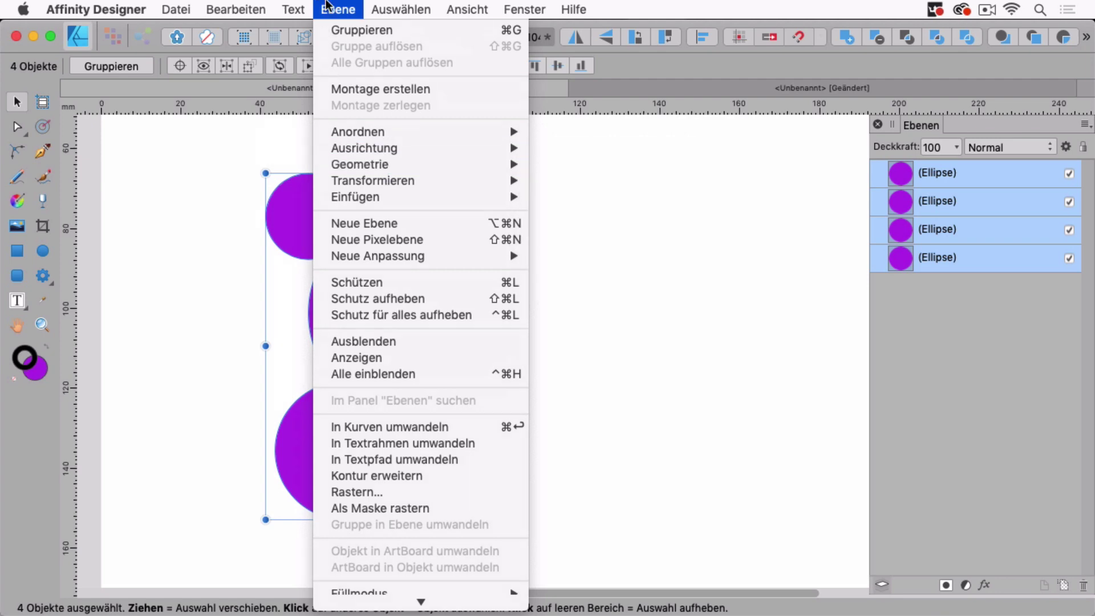
pyautogui.click(337, 9)
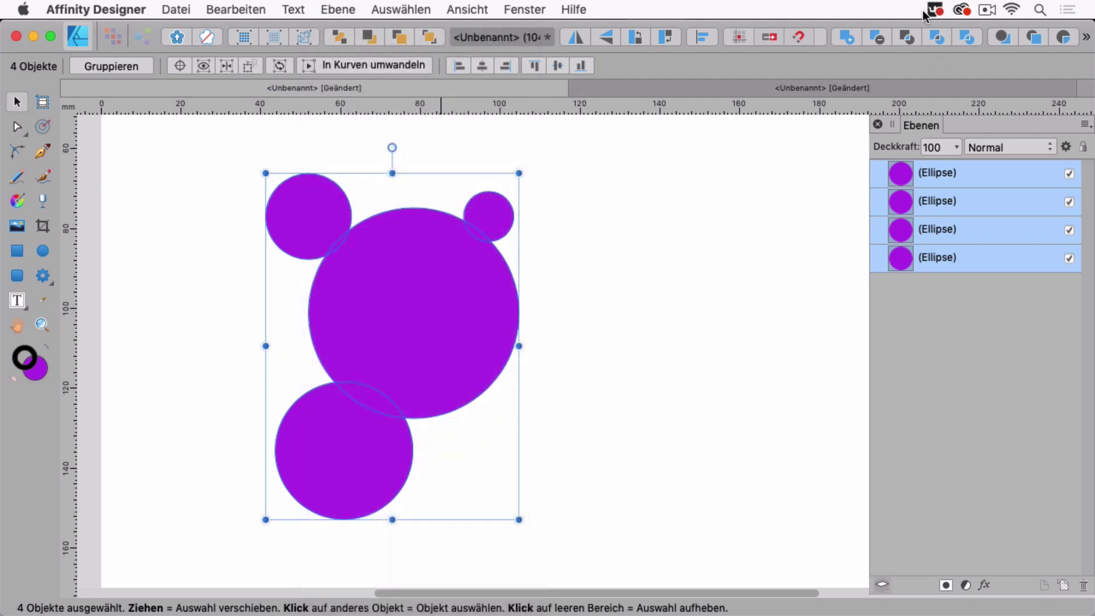
pyautogui.click(849, 36)
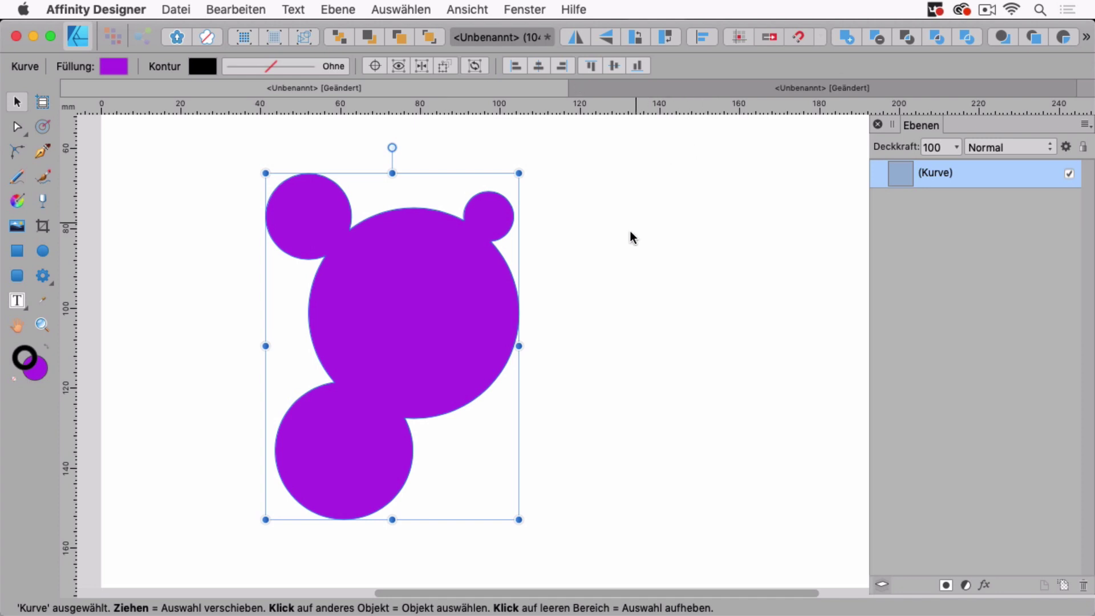
pyautogui.click(17, 126)
pyautogui.click(208, 201)
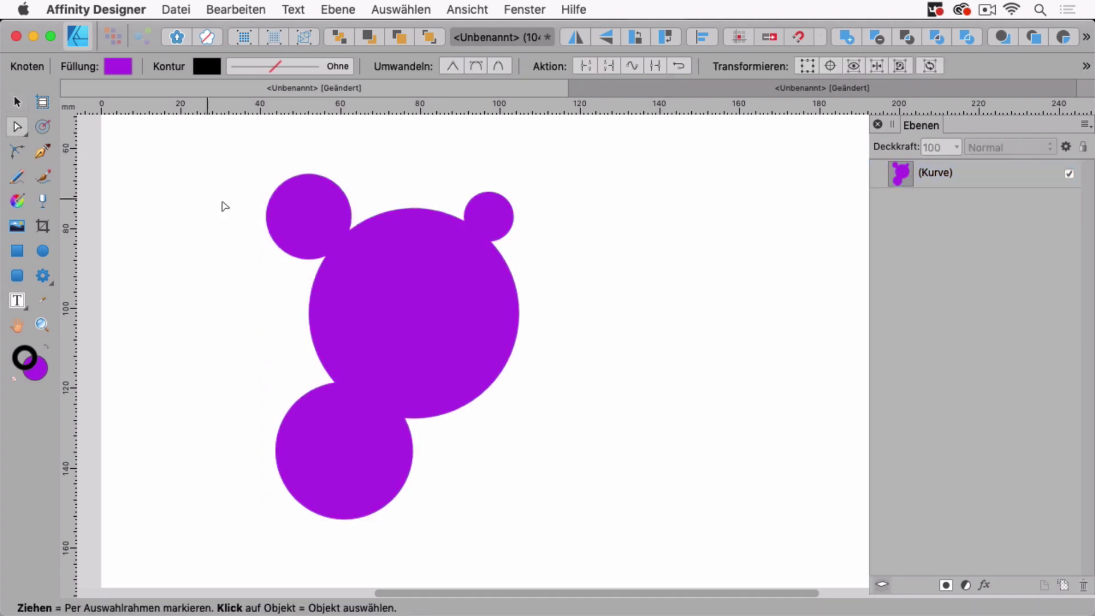
pyautogui.click(316, 203)
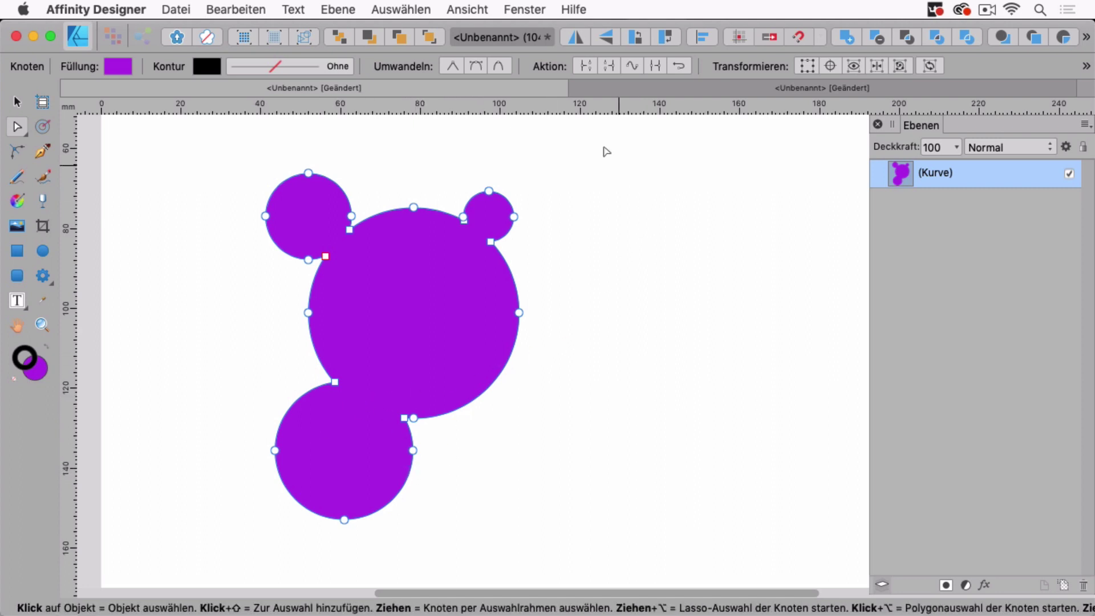
pyautogui.click(236, 10)
pyautogui.click(245, 27)
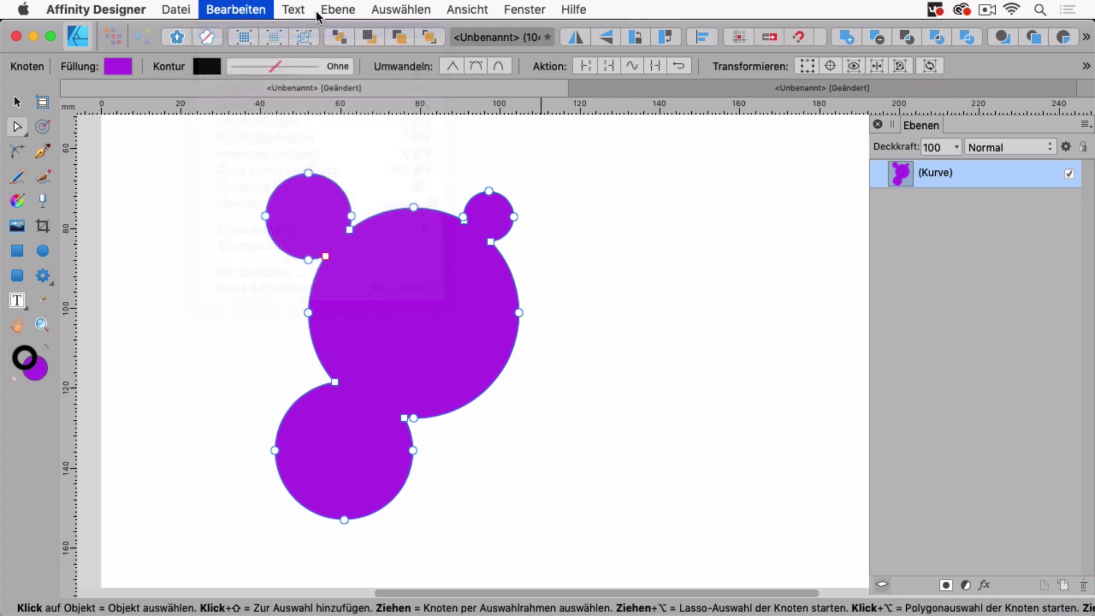
pyautogui.click(246, 10)
pyautogui.click(255, 26)
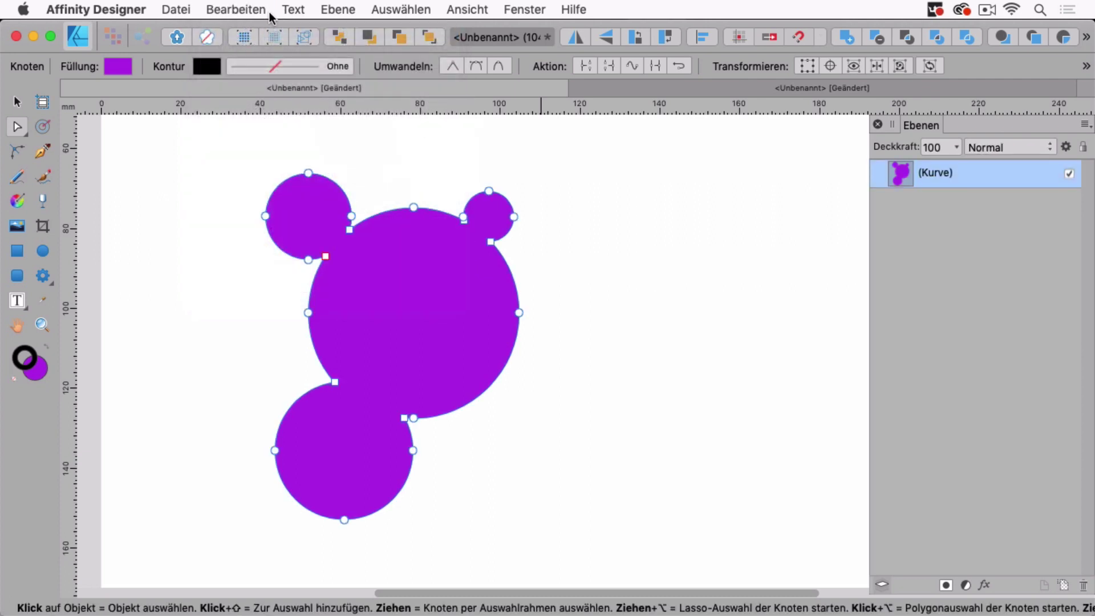
pyautogui.click(249, 9)
pyautogui.click(257, 29)
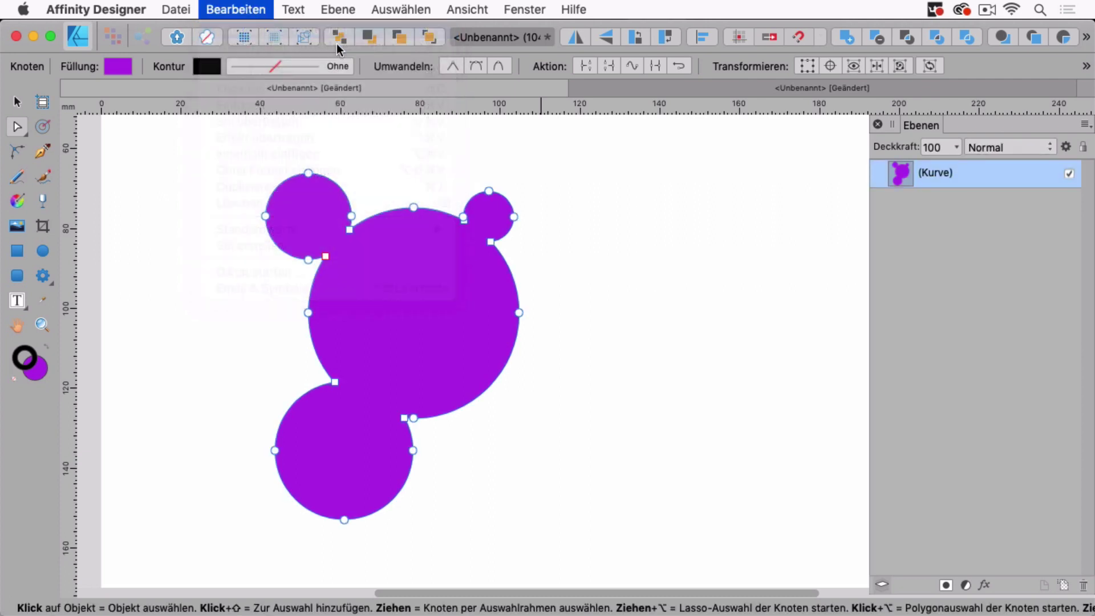
pyautogui.click(625, 273)
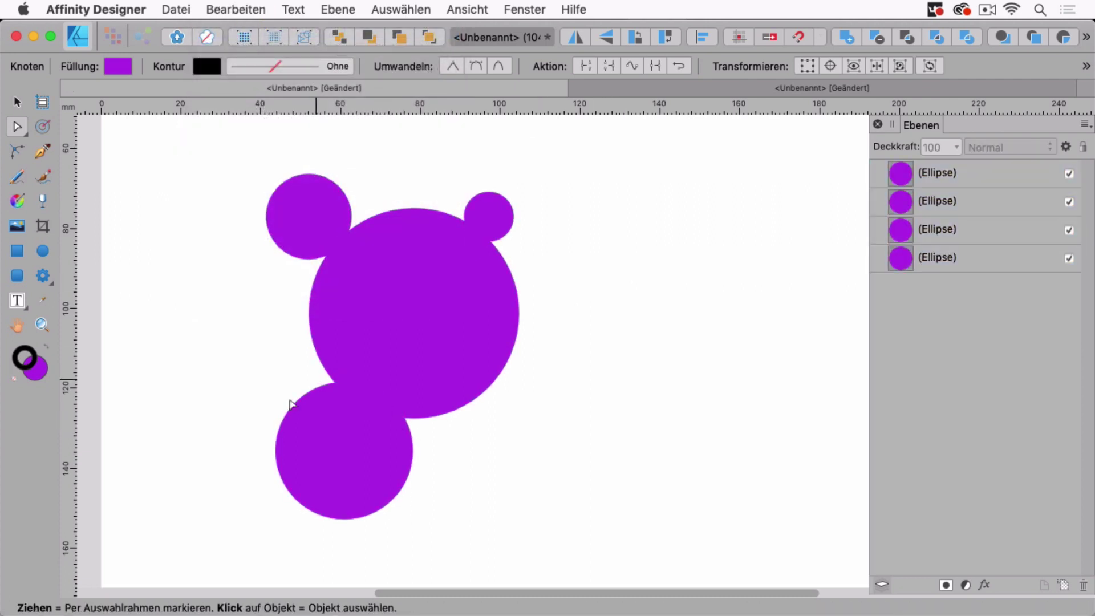
# - Marquee-select the four circles and combine them into a live Montage compound shape
pyautogui.click(14, 101)
pyautogui.moveTo(164, 164); pyautogui.dragTo(685, 522)
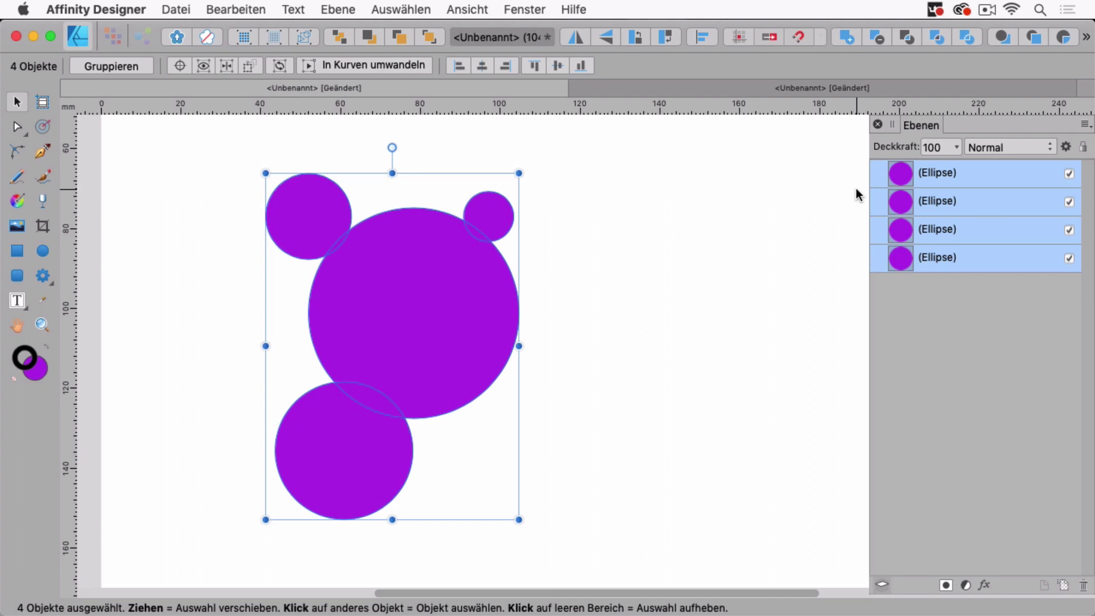
pyautogui.click(845, 37)
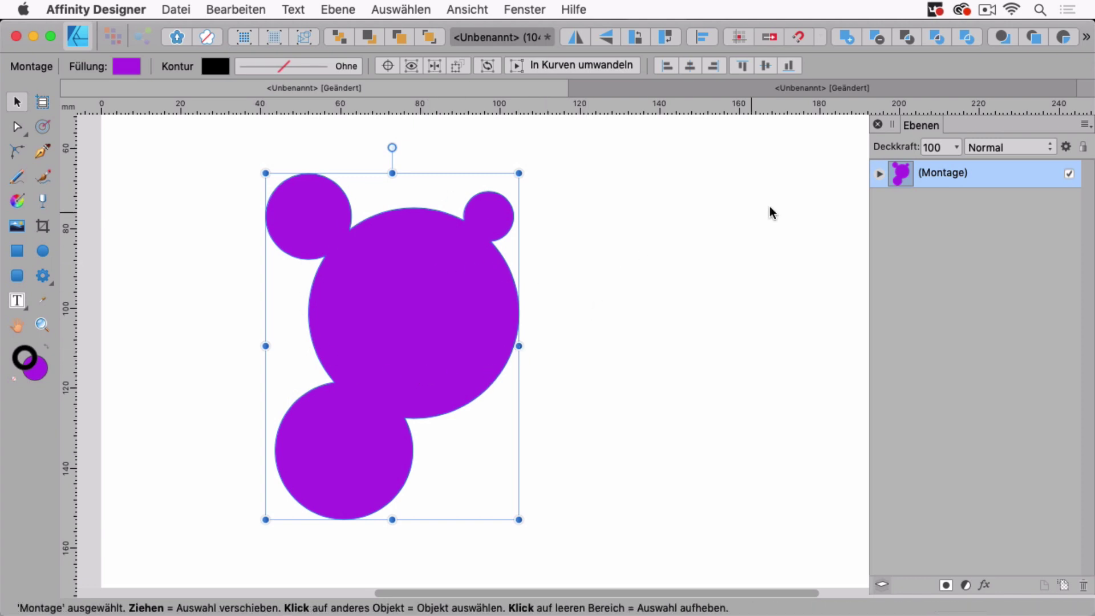
# - Expand the Montage in Layers, check each ellipse, and leave the compound intact
pyautogui.click(878, 174)
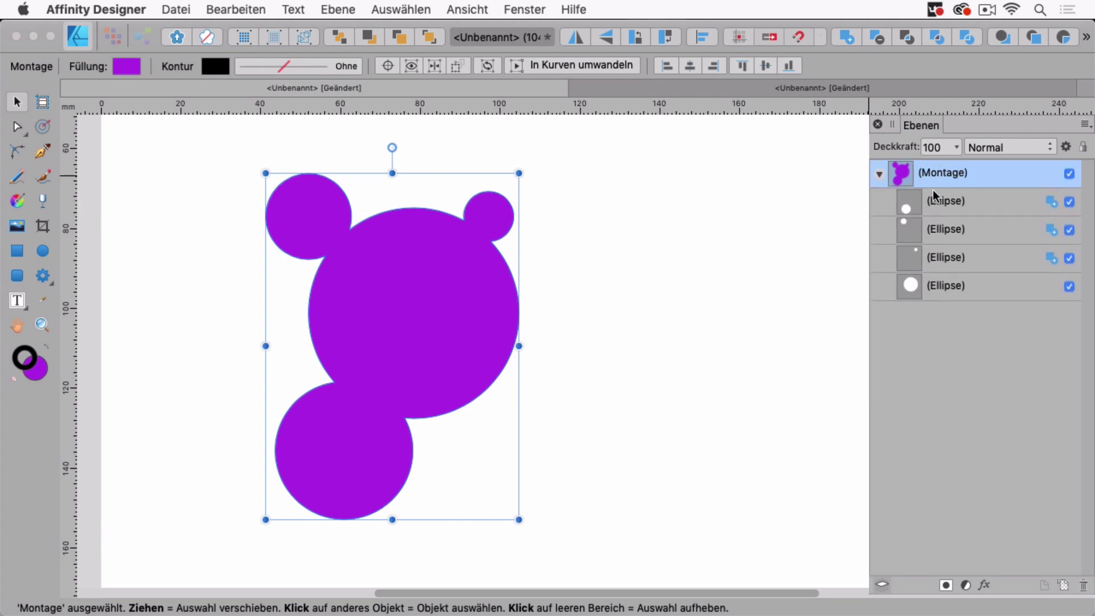
pyautogui.click(974, 204)
pyautogui.click(982, 228)
pyautogui.click(992, 257)
pyautogui.click(997, 286)
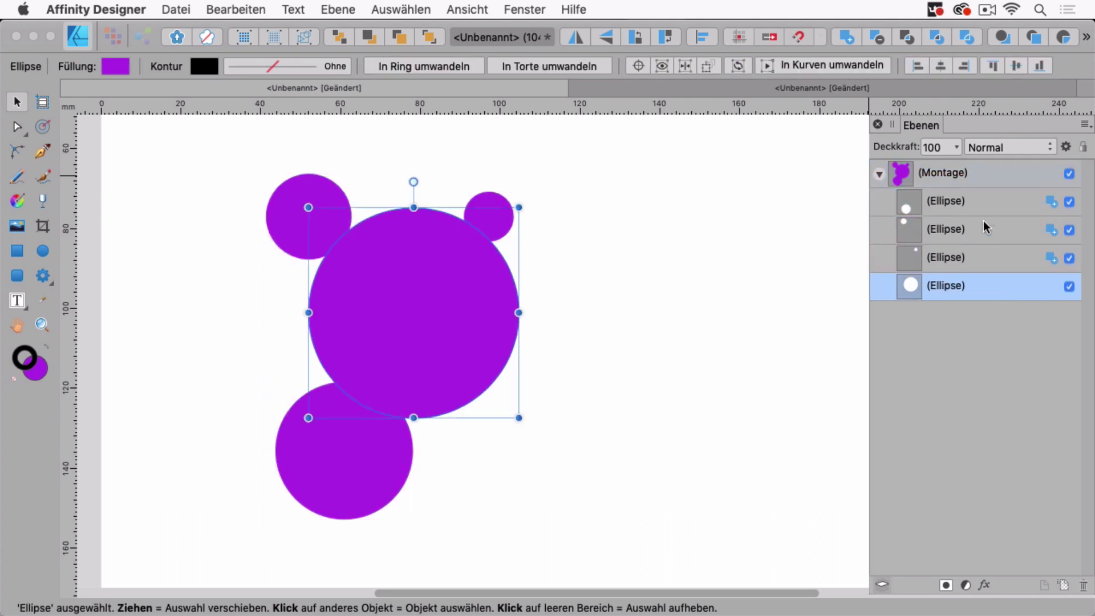
pyautogui.click(979, 177)
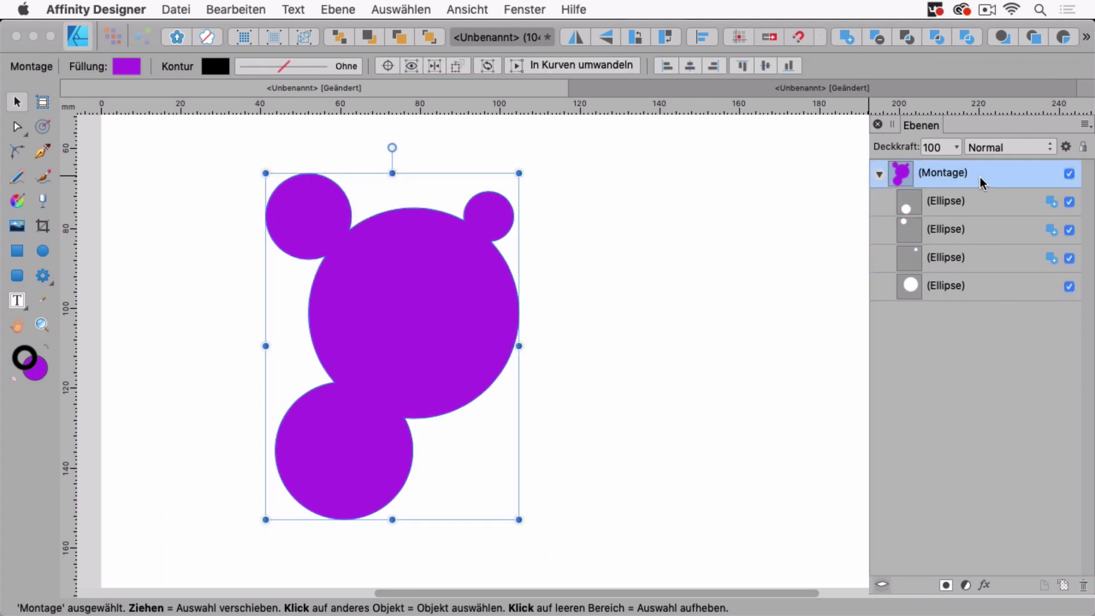
pyautogui.click(349, 12)
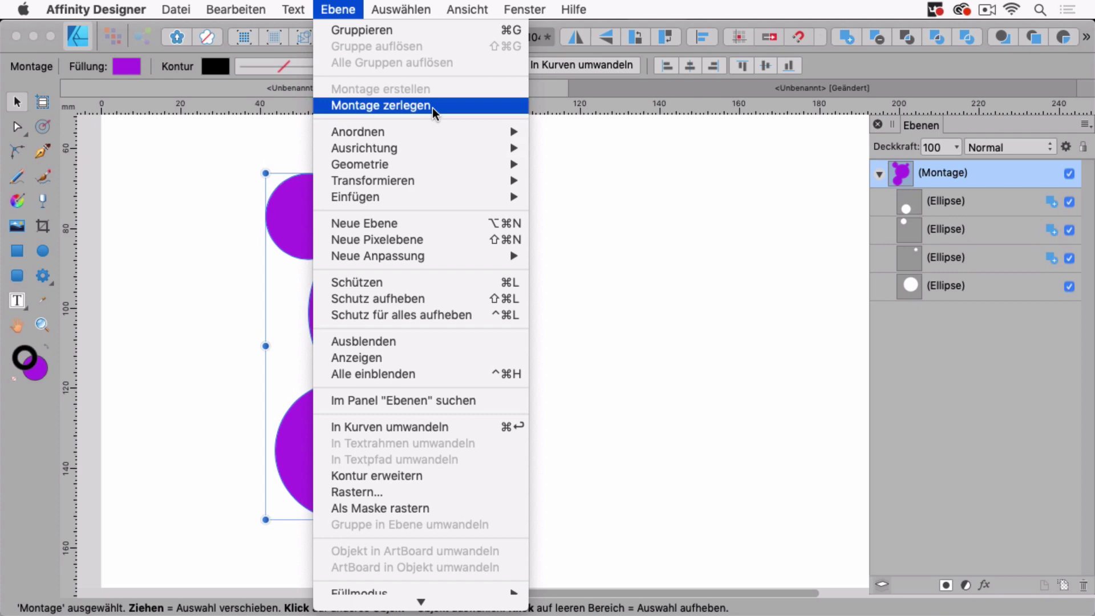
pyautogui.click(663, 267)
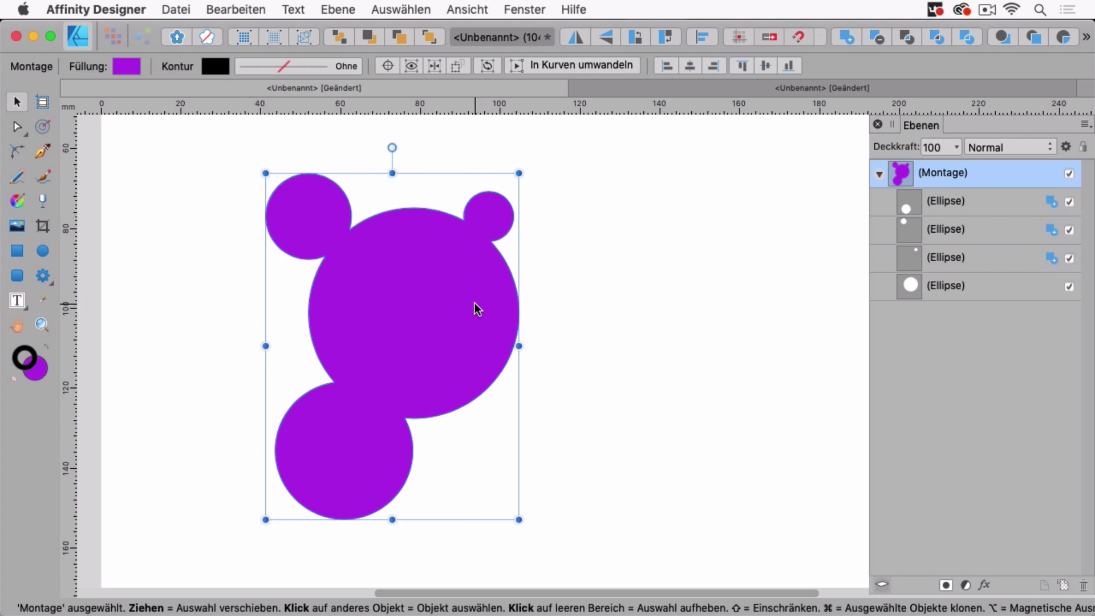
# - Inset the blob's contour to a radius of -2,704 with the Contour tool, then reselect it
pyautogui.click(44, 127)
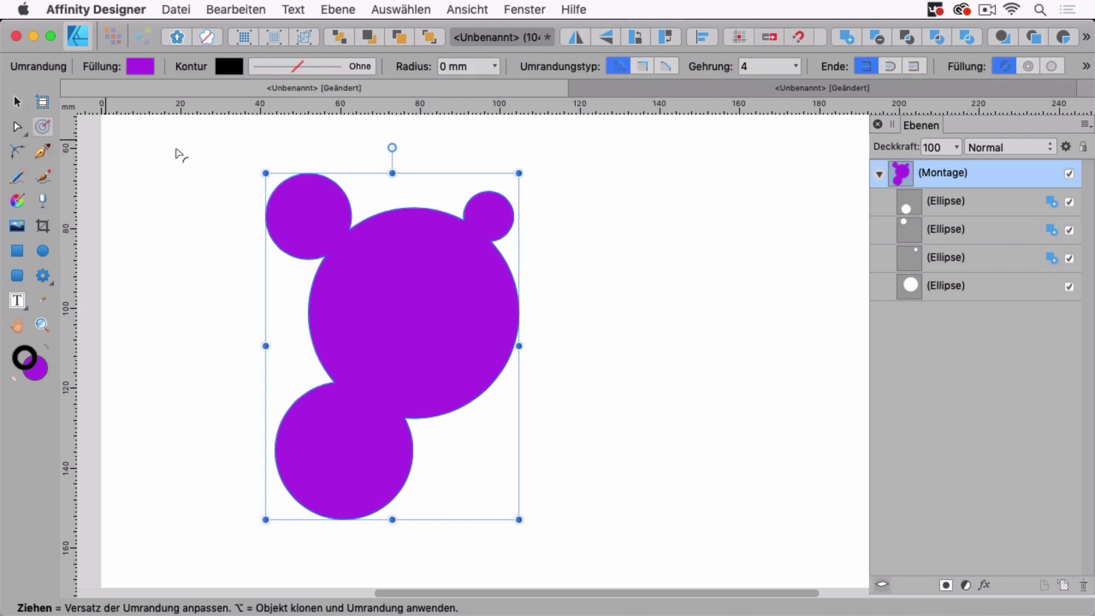
pyautogui.moveTo(505, 269); pyautogui.dragTo(496, 274)
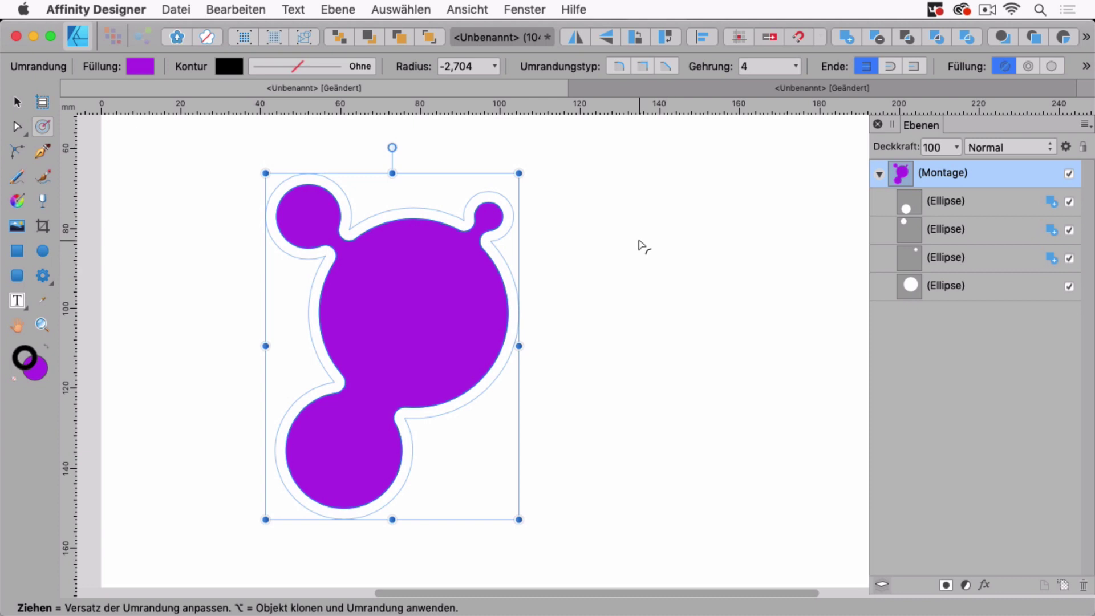
pyautogui.click(21, 104)
pyautogui.click(217, 210)
pyautogui.click(484, 315)
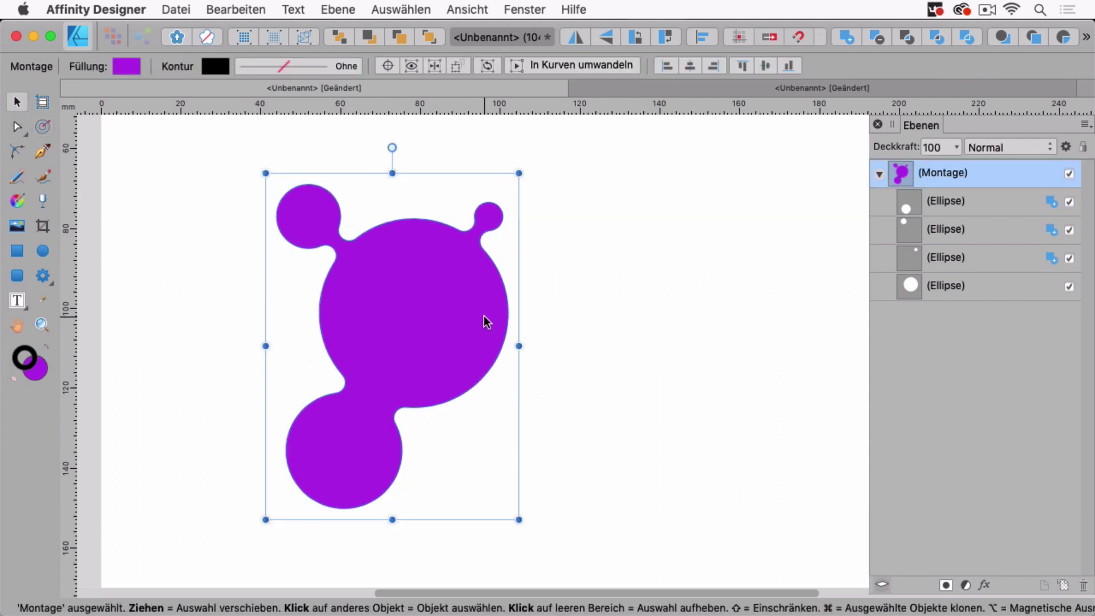
# - Refine the contour radius to about -2,803 mm, then deselect the blob
pyautogui.click(41, 129)
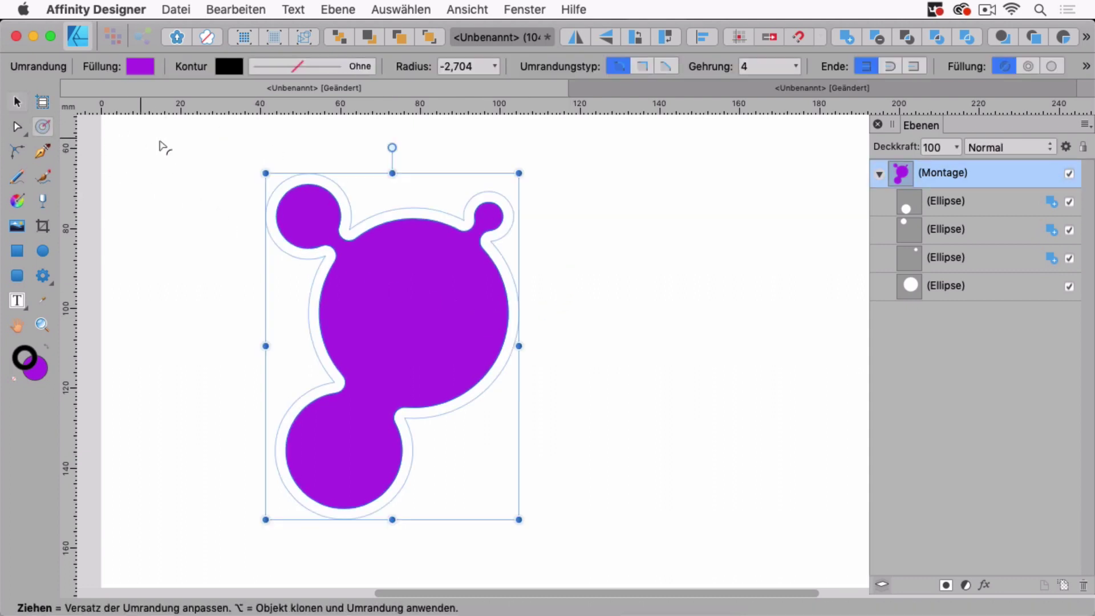
pyautogui.moveTo(451, 229)
pyautogui.mouseDown()
pyautogui.moveTo(443, 236)
pyautogui.moveTo(454, 219)
pyautogui.moveTo(440, 233)
pyautogui.moveTo(450, 229)
pyautogui.mouseUp()
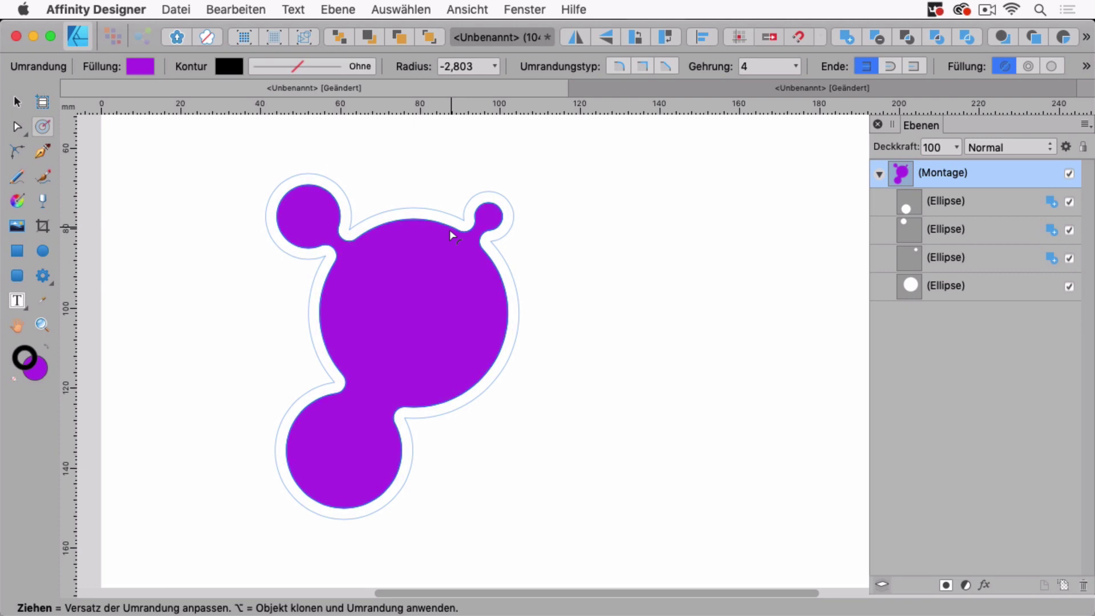
pyautogui.click(481, 66)
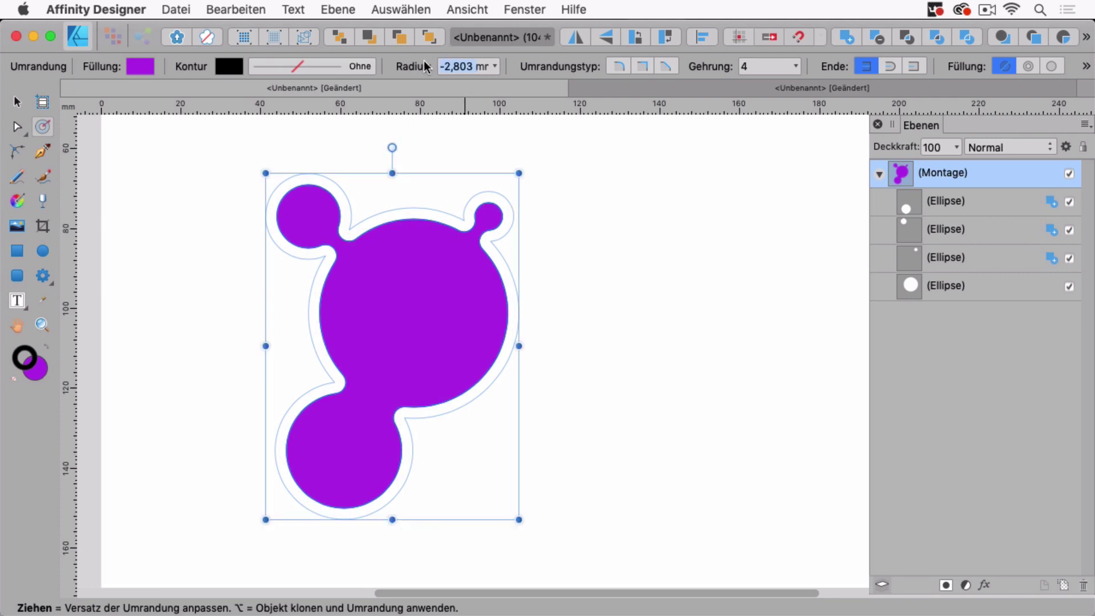
pyautogui.click(17, 102)
pyautogui.click(163, 201)
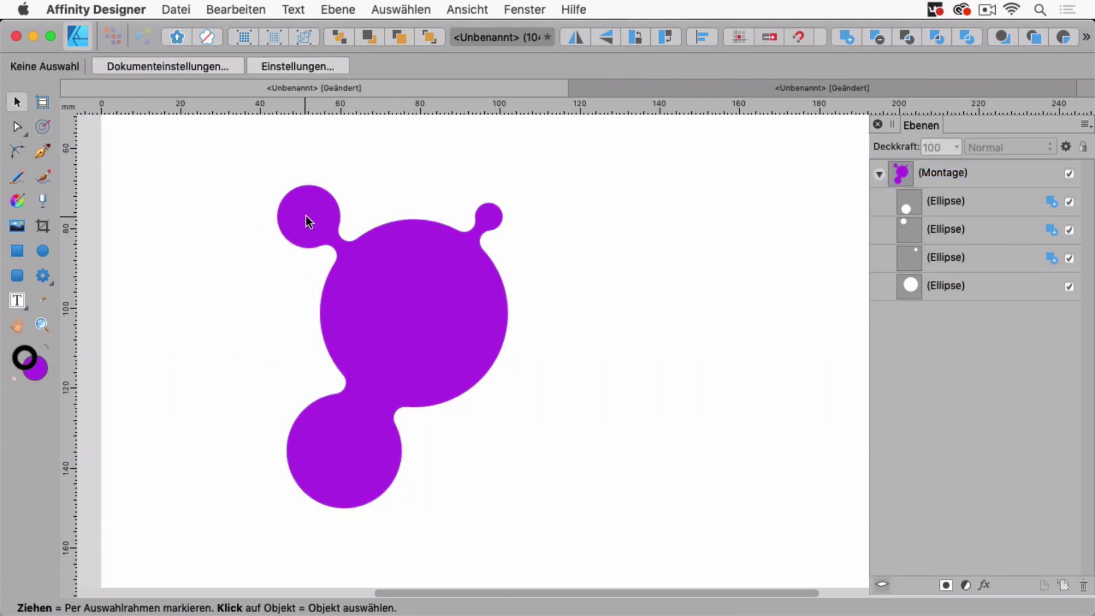
# - Drag the small top-left circle inside the blob toward the upper left, then reselect the group
pyautogui.click(309, 216)
pyautogui.doubleClick(313, 214)
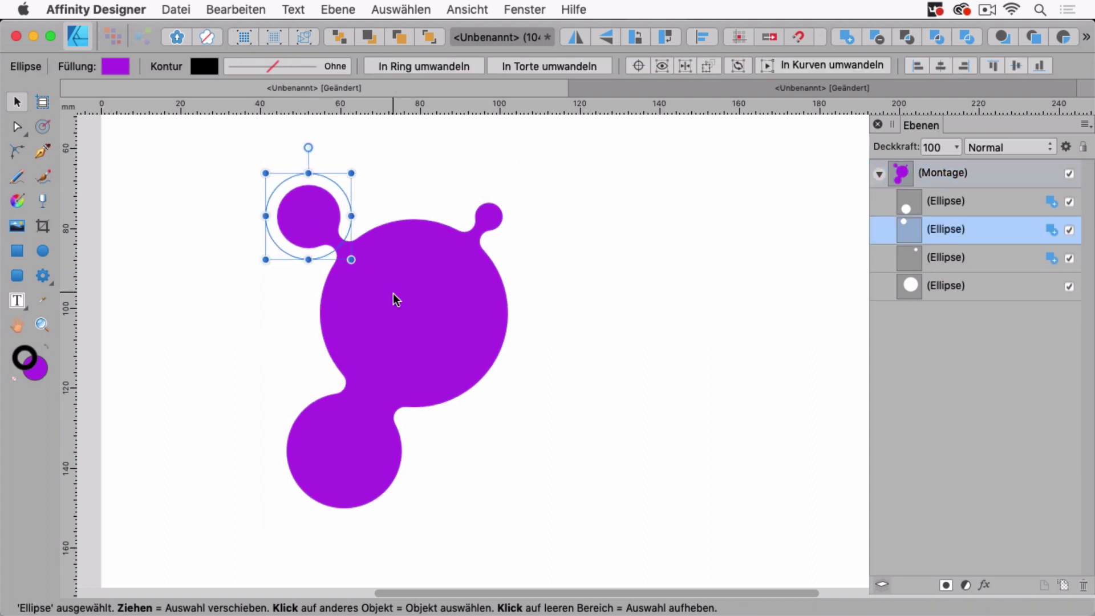
pyautogui.moveTo(306, 204)
pyautogui.mouseDown()
pyautogui.moveTo(295, 247)
pyautogui.moveTo(334, 200)
pyautogui.moveTo(348, 205)
pyautogui.moveTo(317, 224)
pyautogui.moveTo(305, 276)
pyautogui.moveTo(283, 285)
pyautogui.moveTo(238, 240)
pyautogui.moveTo(231, 186)
pyautogui.moveTo(250, 166)
pyautogui.mouseUp()
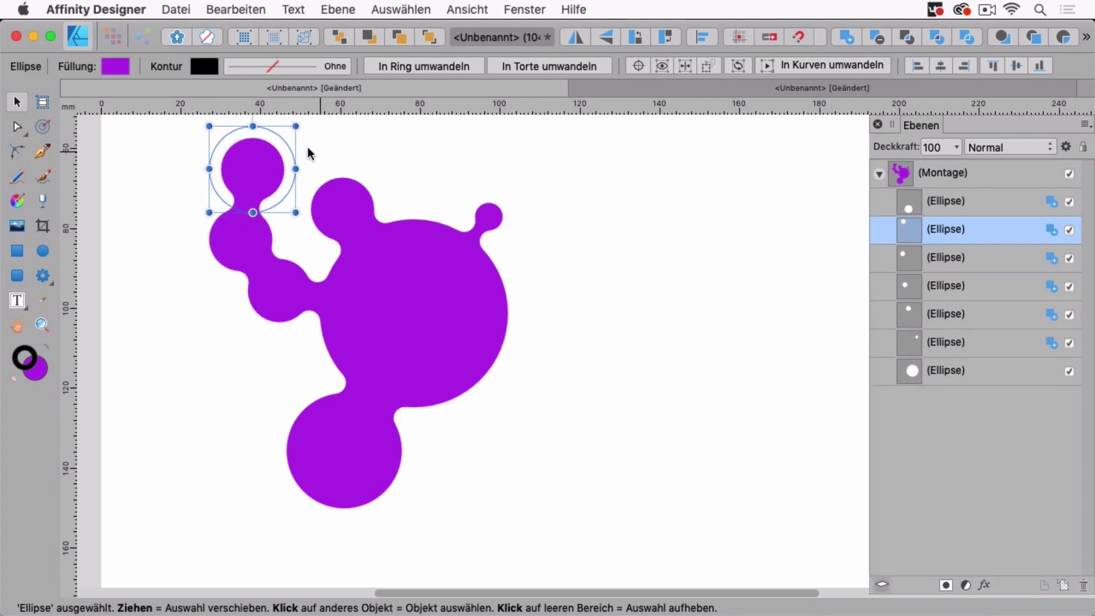
pyautogui.click(159, 192)
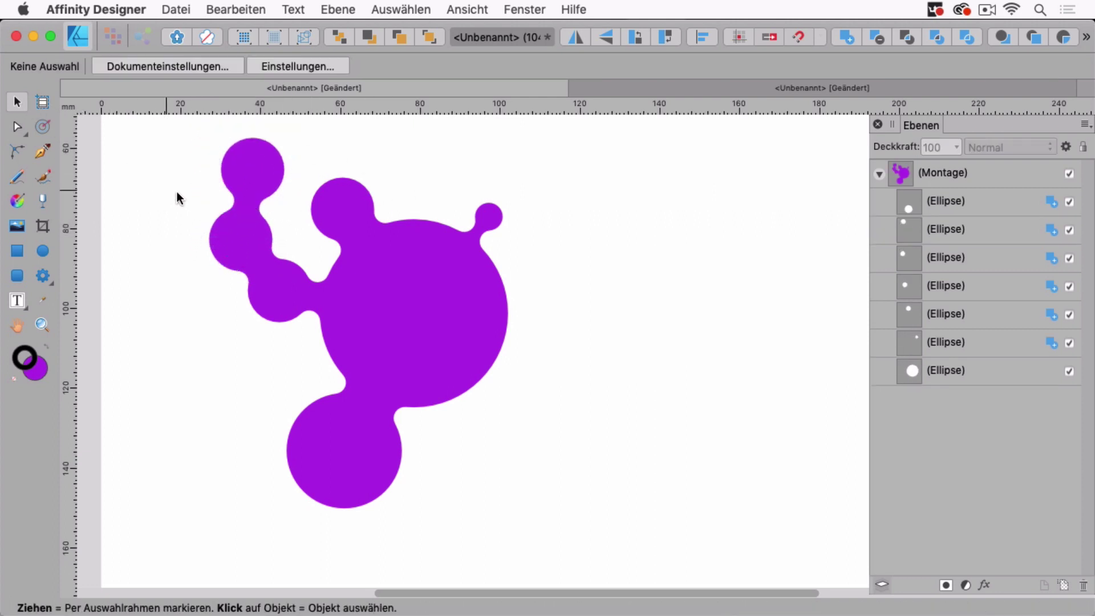
pyautogui.click(418, 289)
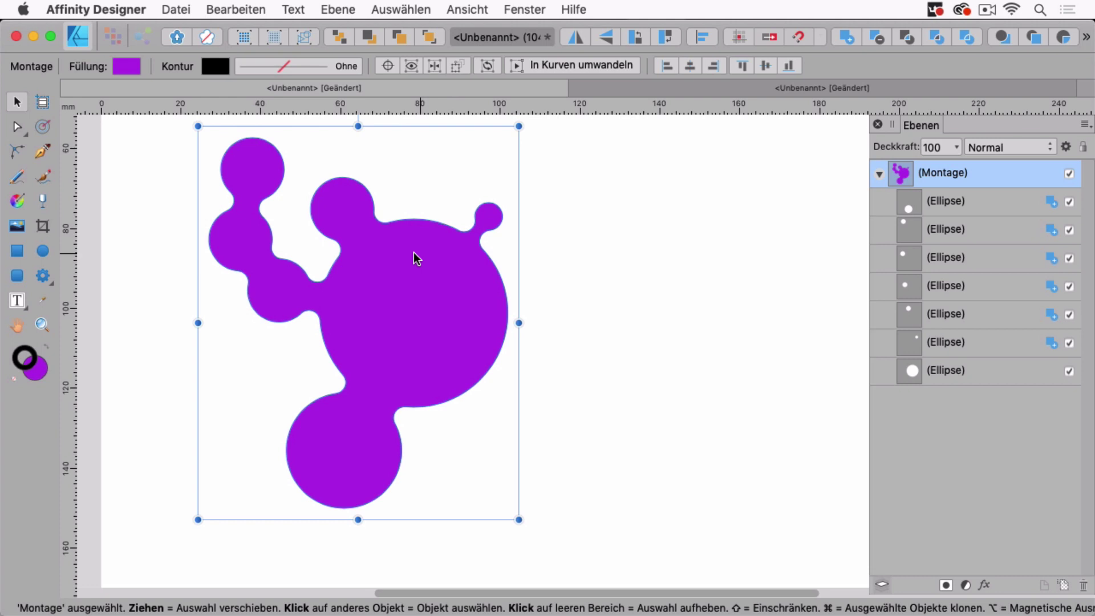
# - Give the blob a linear gradient fill, then switch to the second document
pyautogui.click(124, 66)
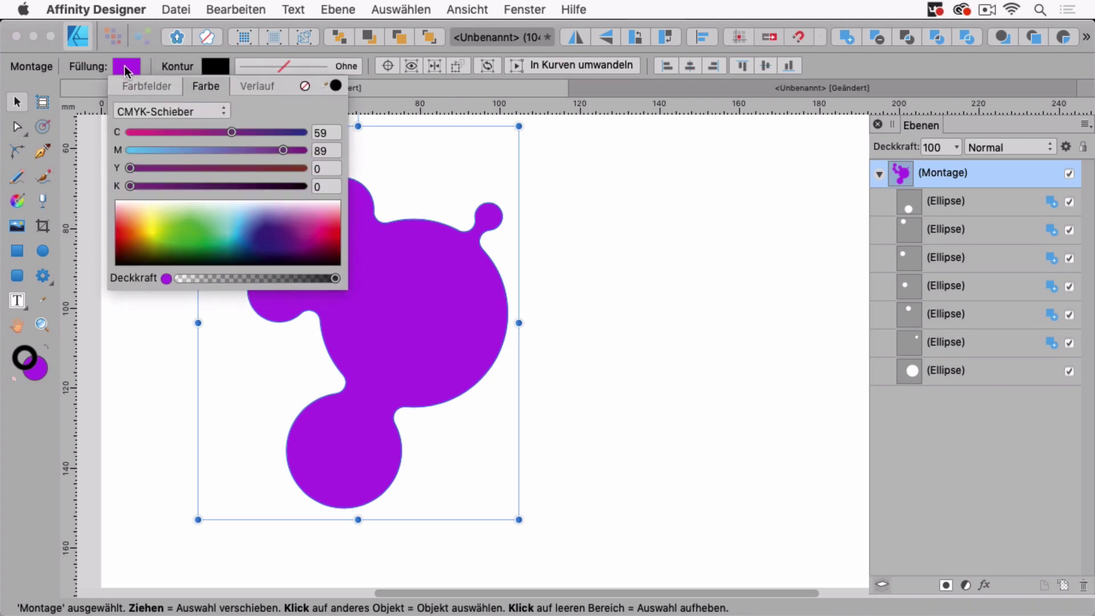
pyautogui.click(265, 88)
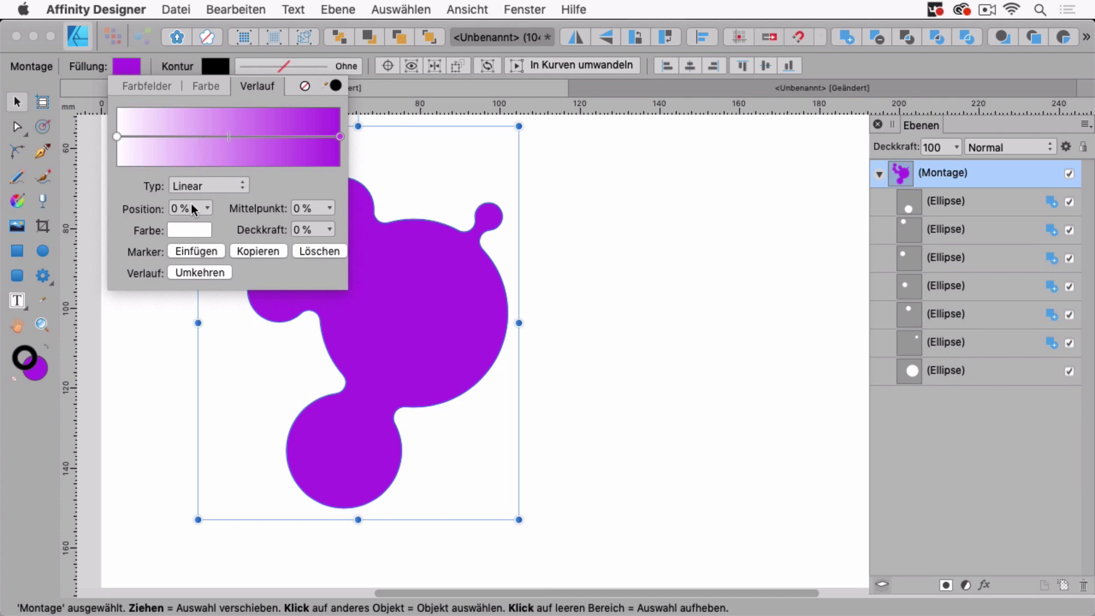
pyautogui.click(213, 185)
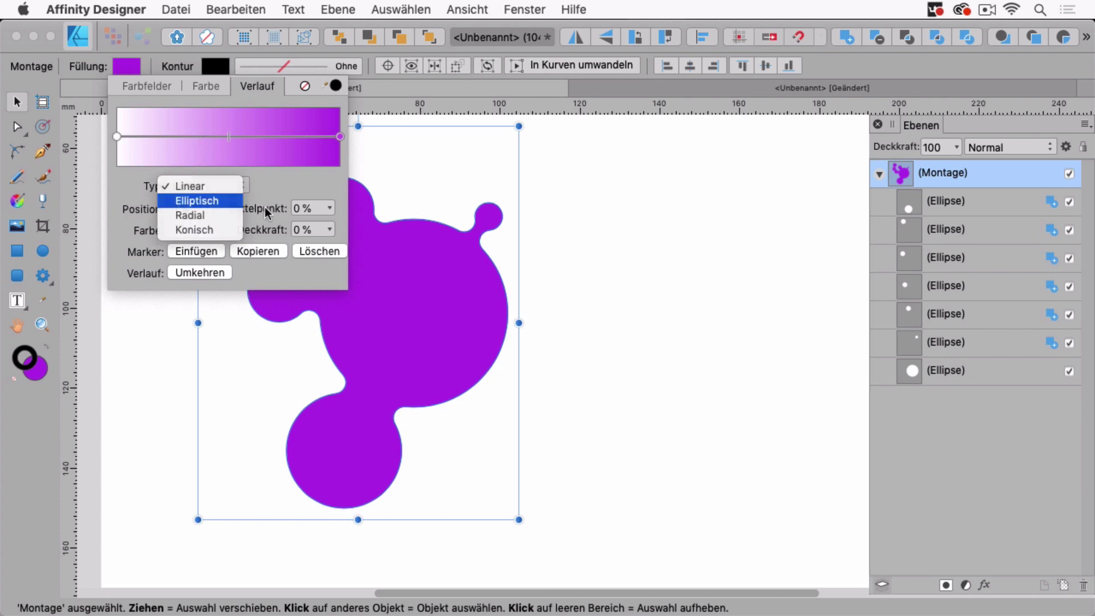
pyautogui.click(220, 198)
pyautogui.click(224, 183)
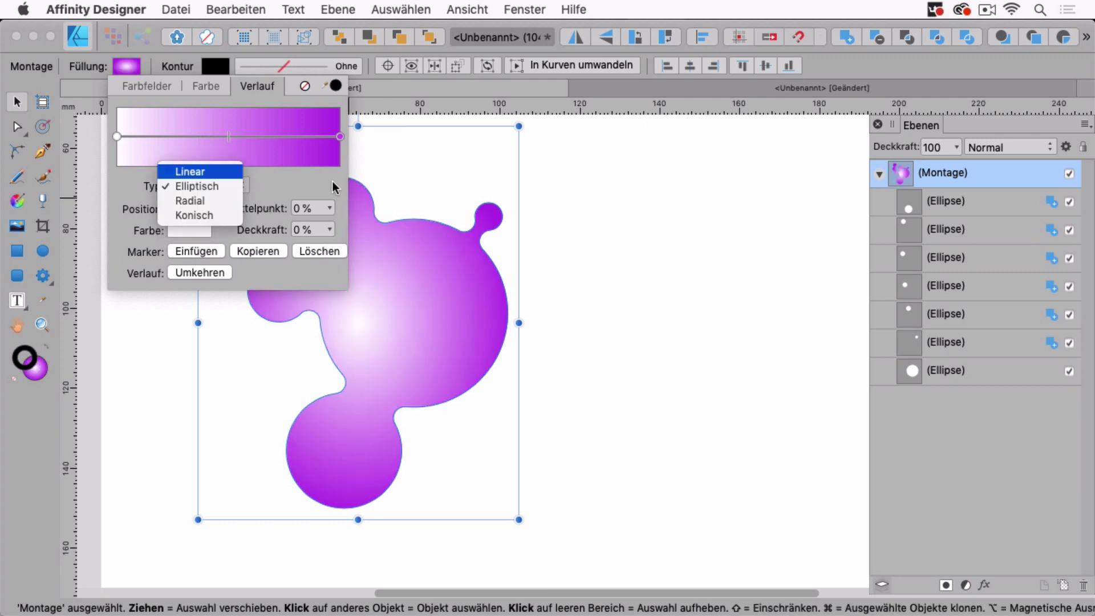
pyautogui.click(186, 169)
pyautogui.click(631, 261)
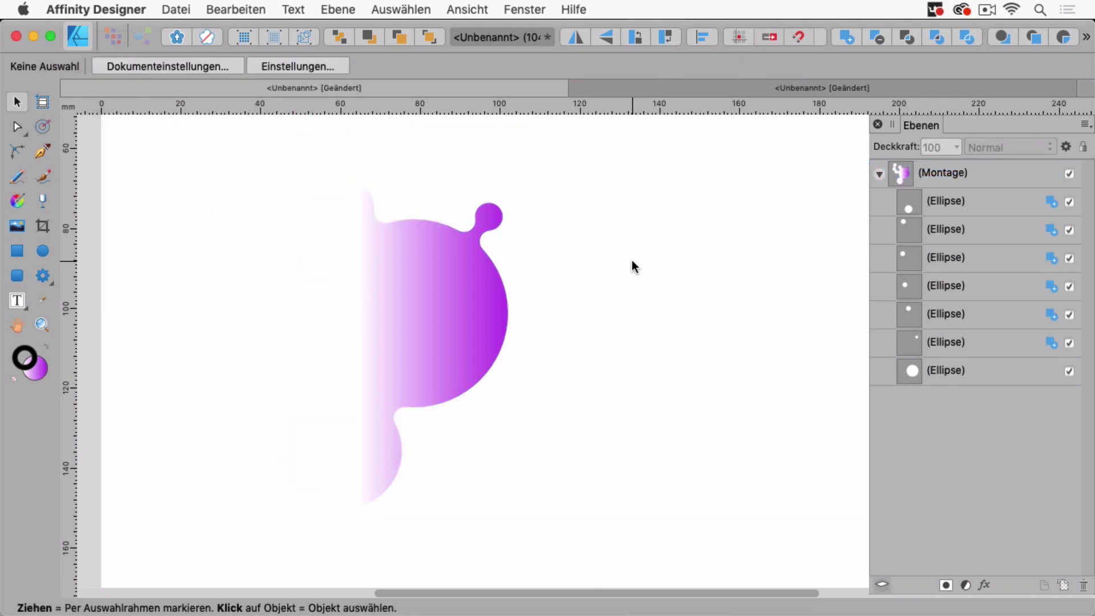
pyautogui.click(694, 87)
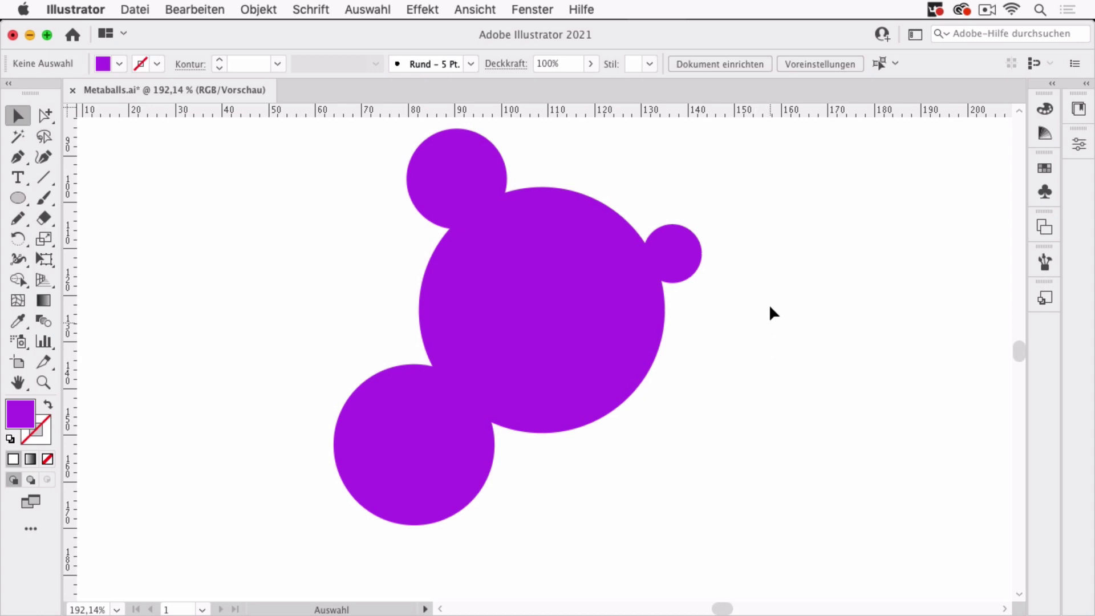
# - Select the small right, big central, top and bottom circles one by one
pyautogui.click(683, 250)
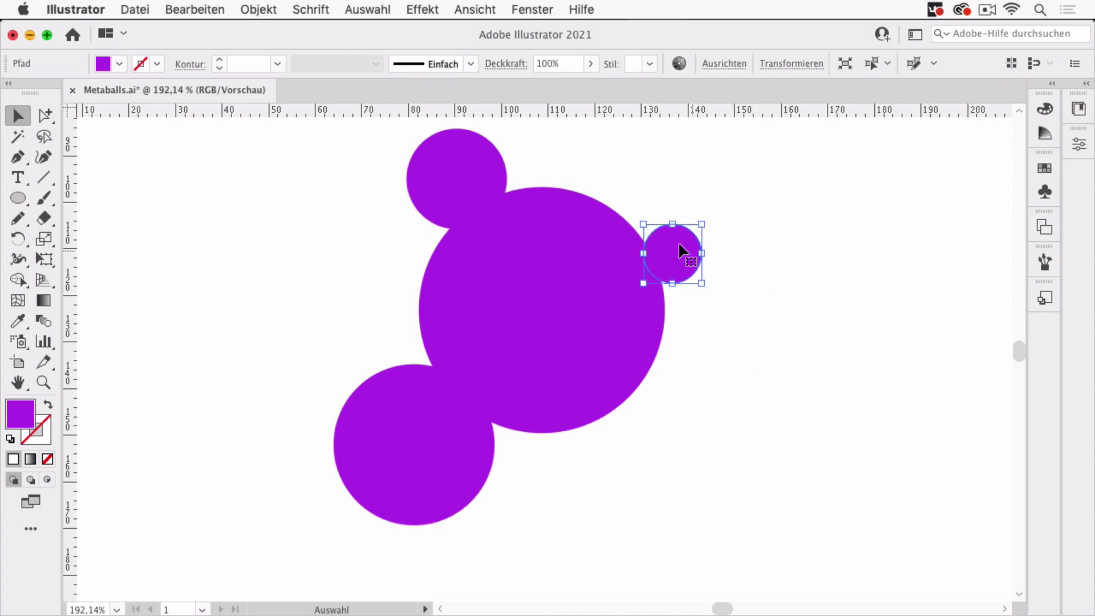
pyautogui.click(577, 254)
pyautogui.click(459, 178)
pyautogui.click(396, 418)
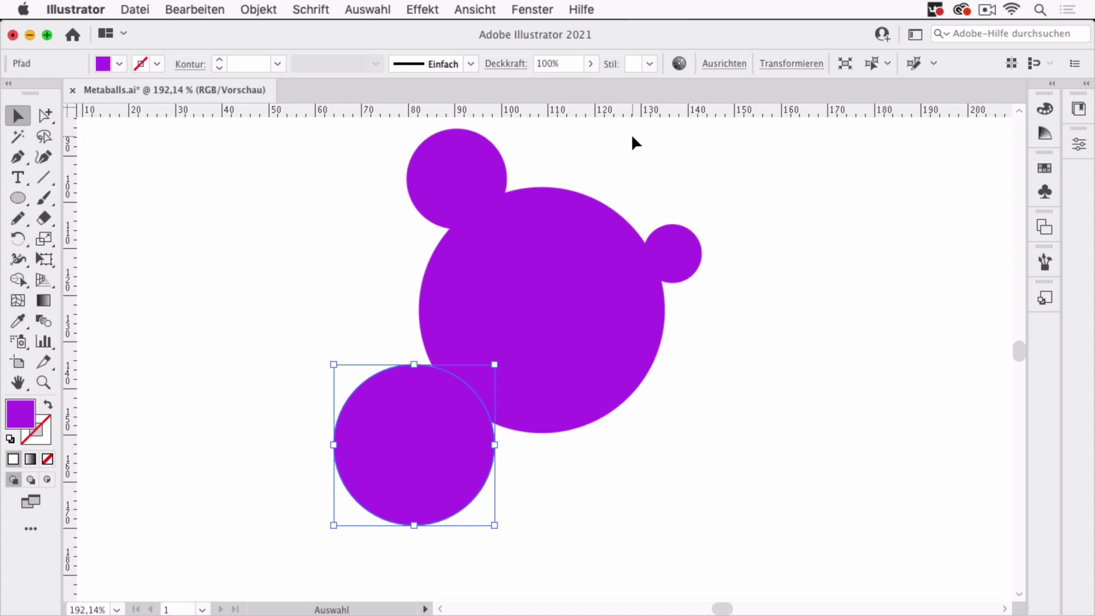
# - Open the Pathfinder panel from the Fenster menu and move it away from the circles
pyautogui.click(532, 10)
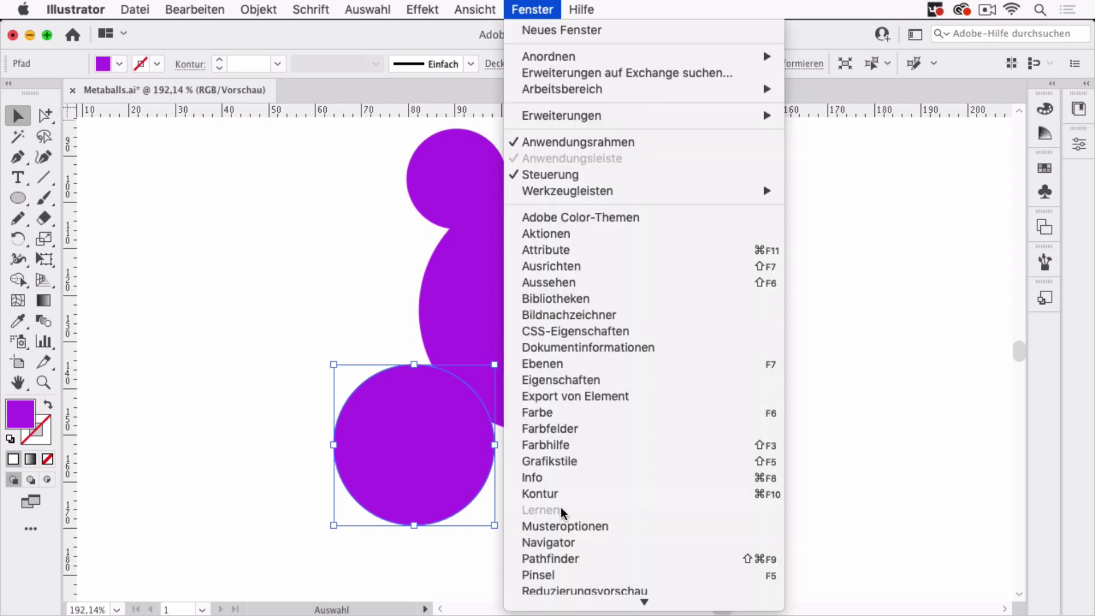
pyautogui.scroll(-3, 565, 513)
pyautogui.click(593, 461)
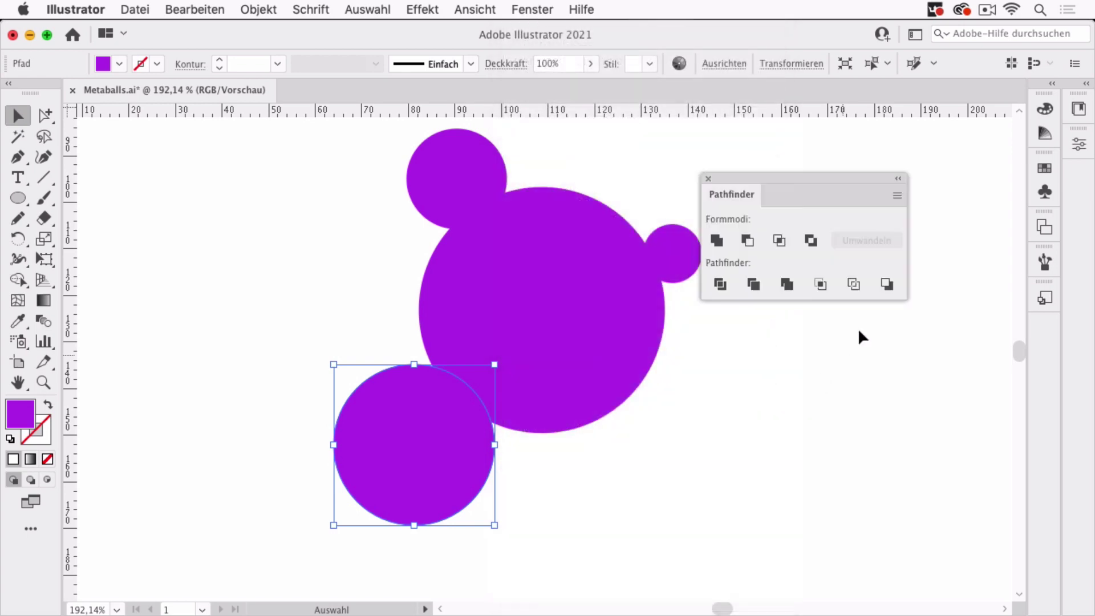
pyautogui.moveTo(764, 174); pyautogui.dragTo(861, 150)
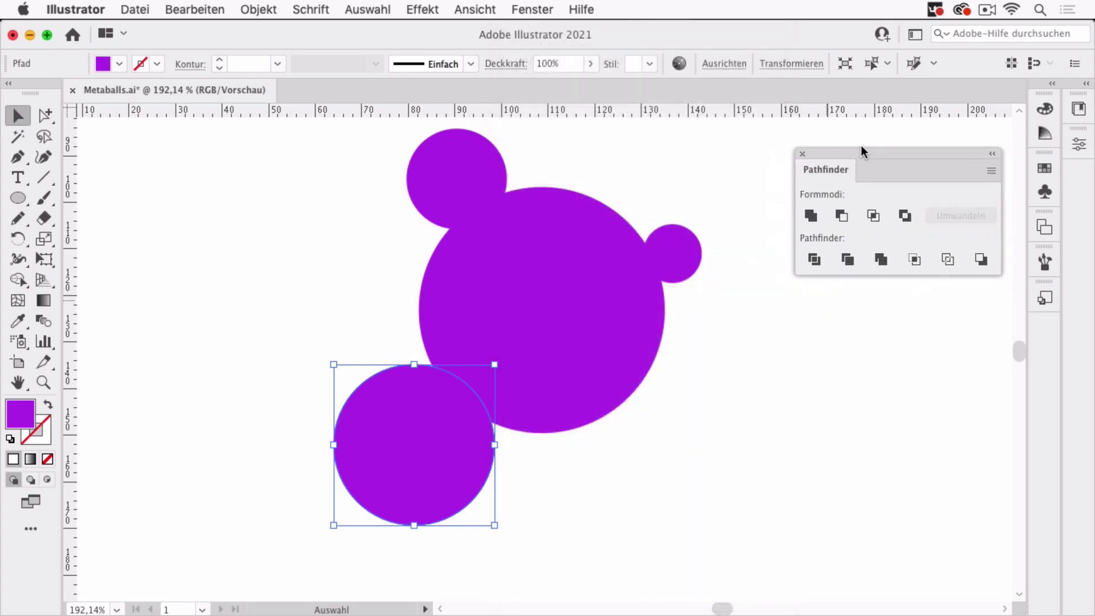
# - Unite all four circles with Vereinen and switch to outline view
pyautogui.moveTo(207, 153); pyautogui.dragTo(741, 520)
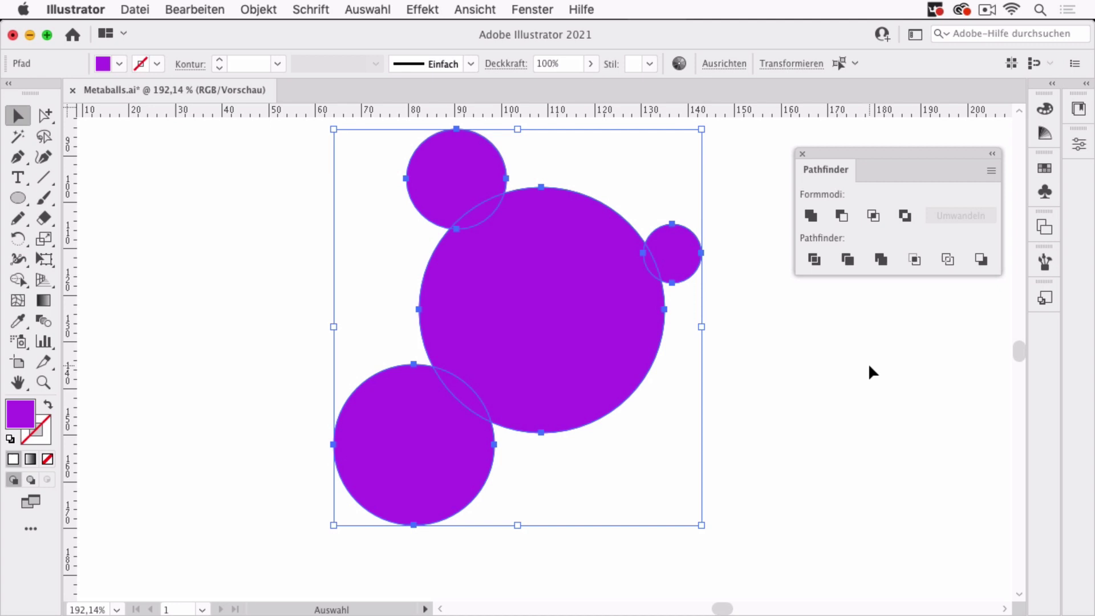
pyautogui.click(816, 225)
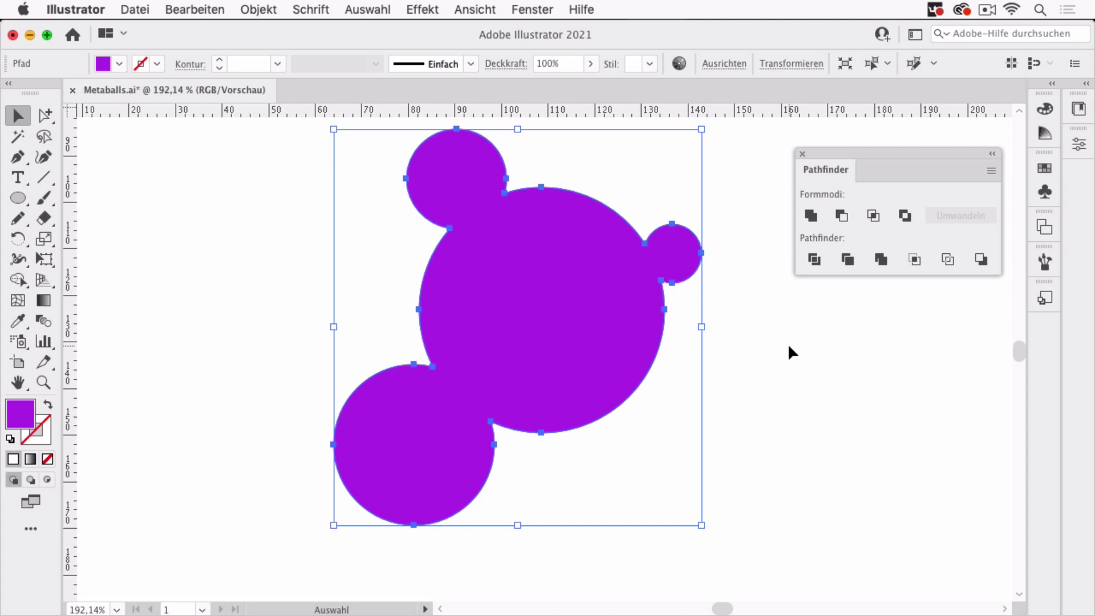
pyautogui.press('super+y')
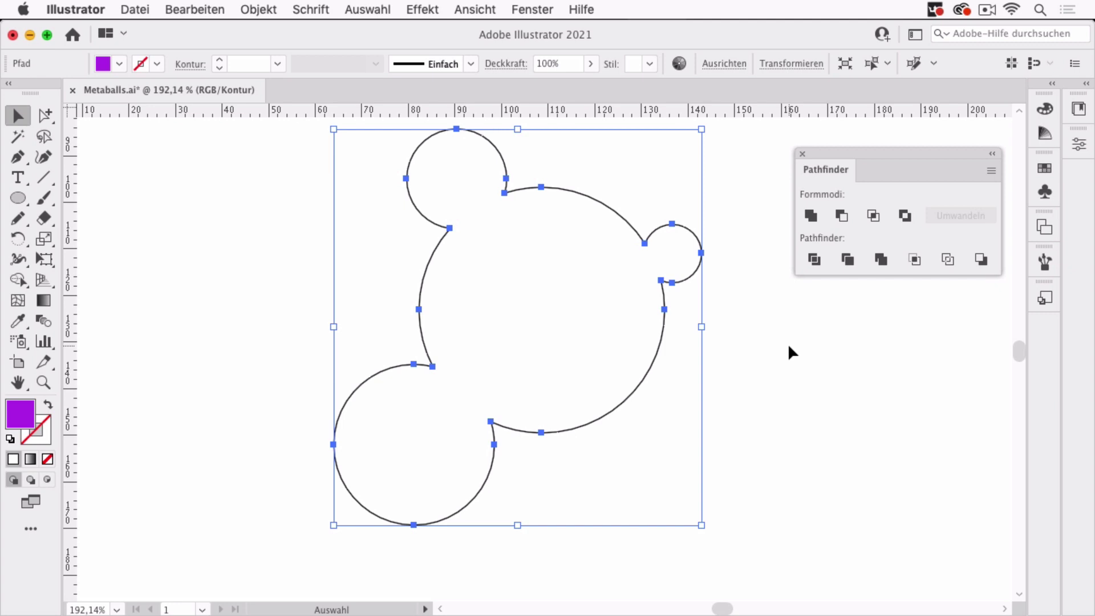
# - Replace the unite with a live compound shape and confirm in Layers its four circles stay separate
pyautogui.press('super+z')
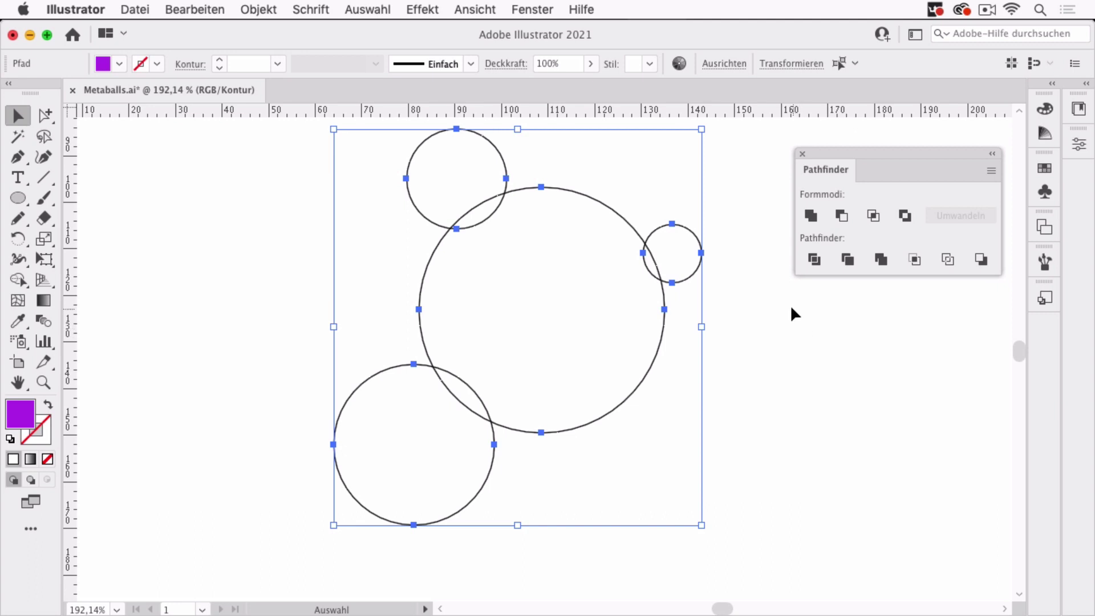
pyautogui.keyDown('alt'); pyautogui.click(810, 215); pyautogui.keyUp('alt')
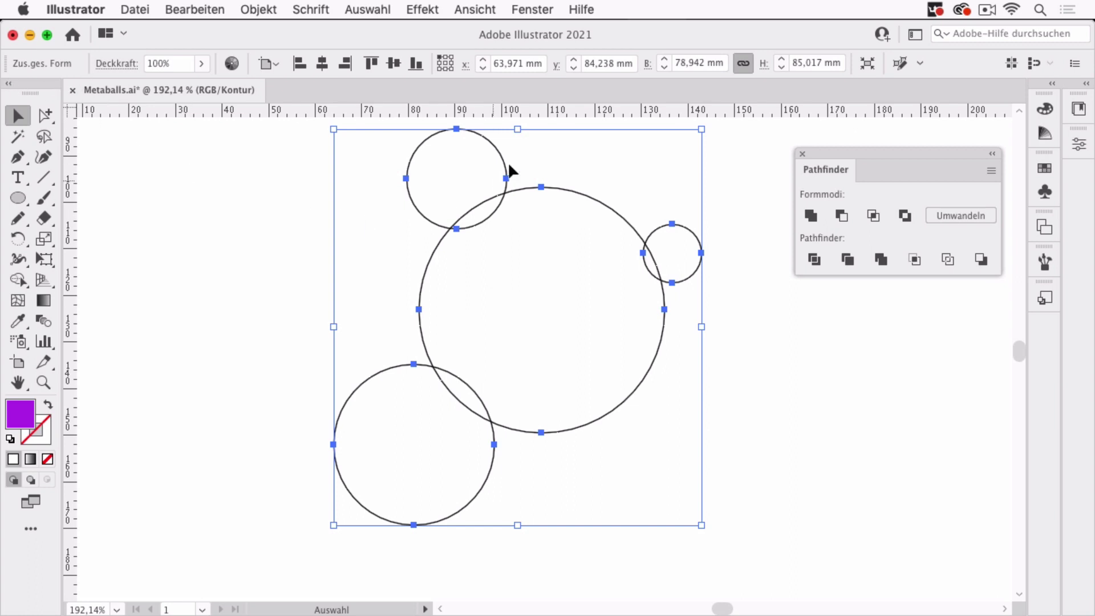
pyautogui.click(532, 10)
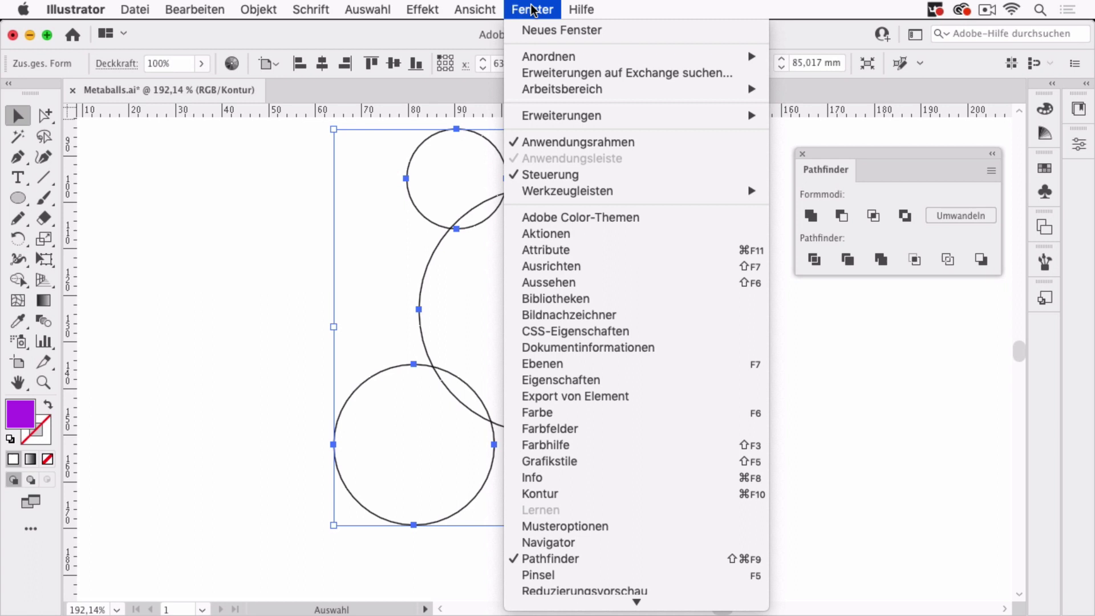
pyautogui.click(595, 365)
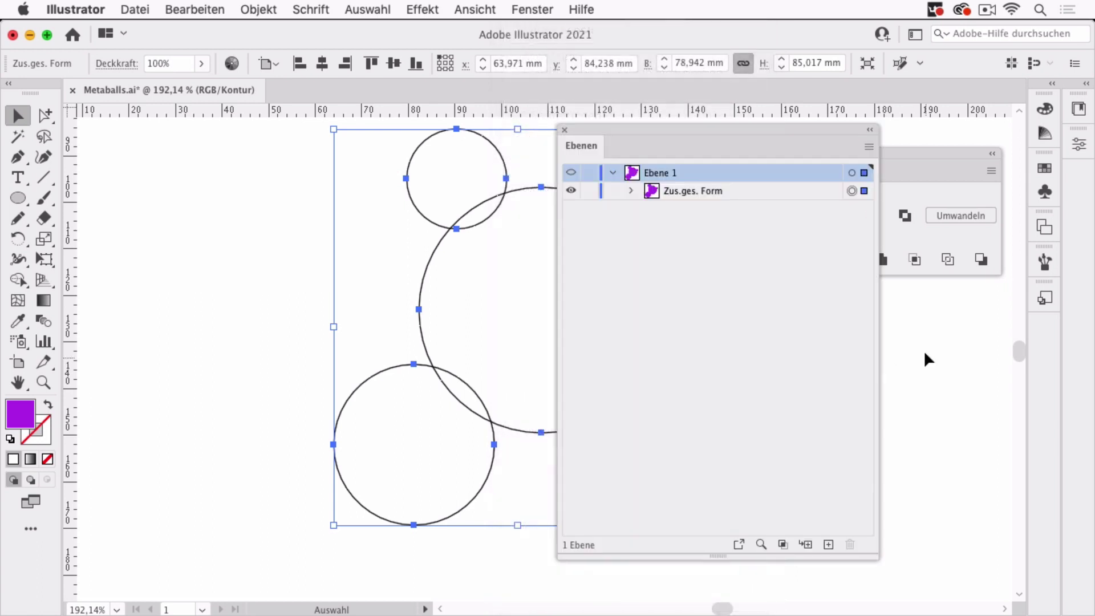
pyautogui.moveTo(721, 129); pyautogui.dragTo(865, 131)
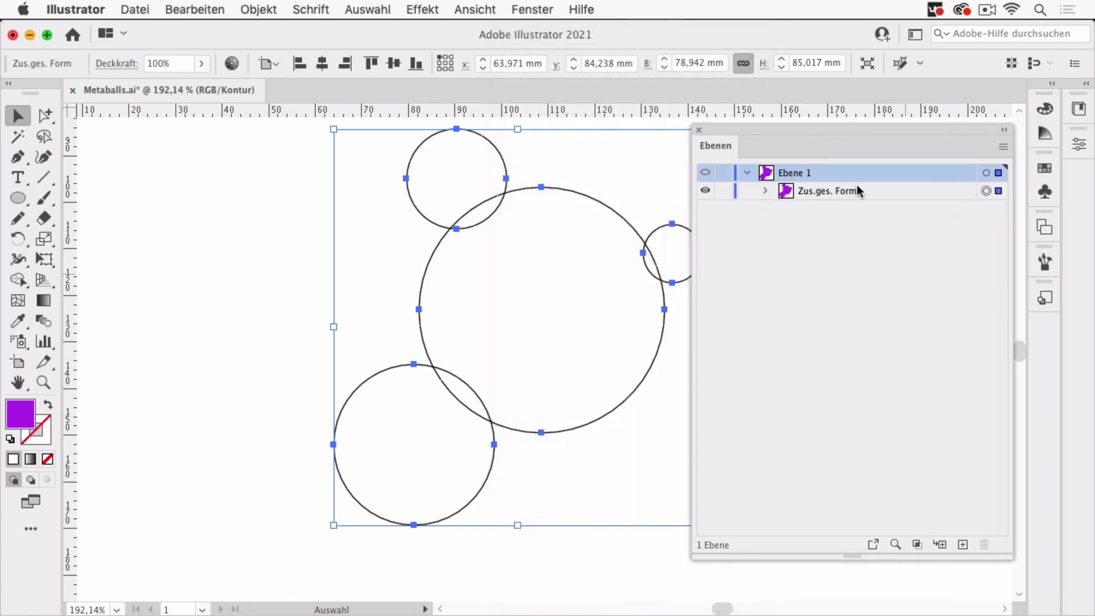
pyautogui.click(765, 192)
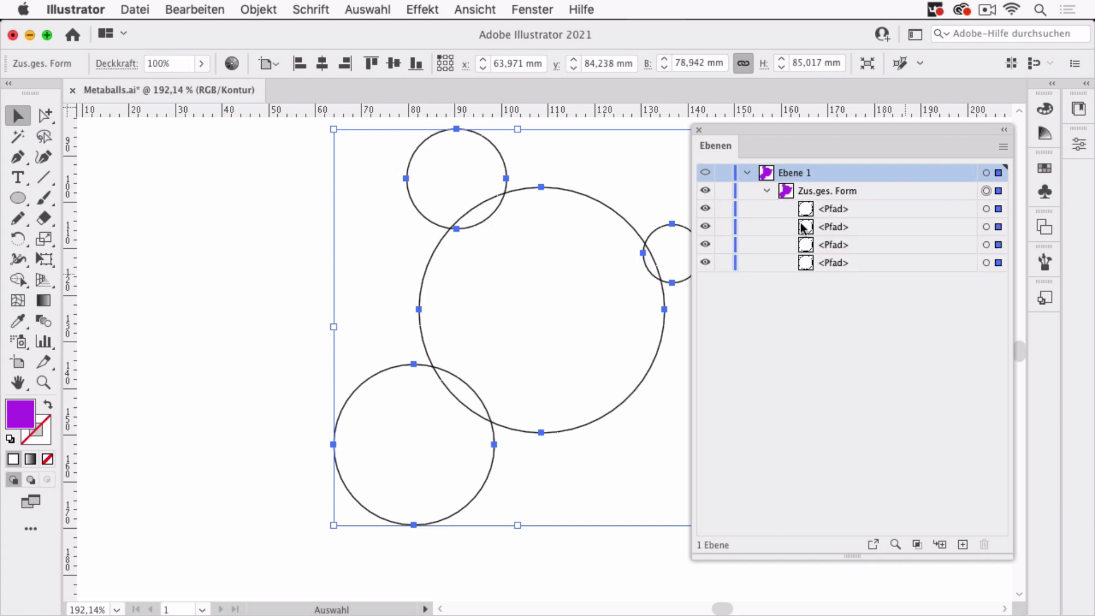
pyautogui.click(699, 131)
pyautogui.press('super+shift+F9')
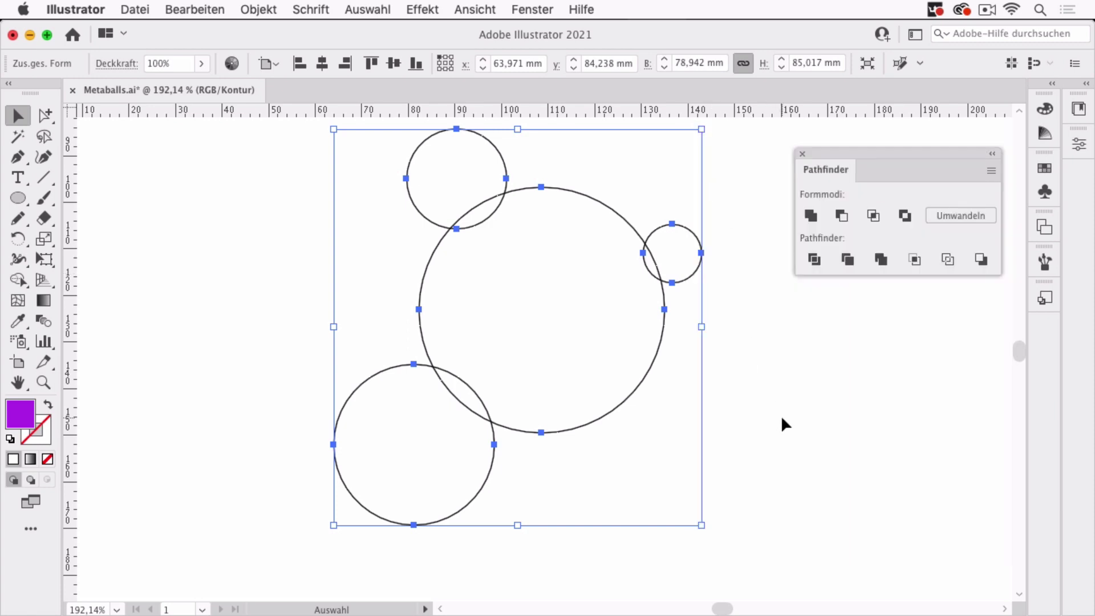
# - Return to filled preview, close Pathfinder, and browse the Objekt > Pfad and Effekt menus
pyautogui.press('super+y')
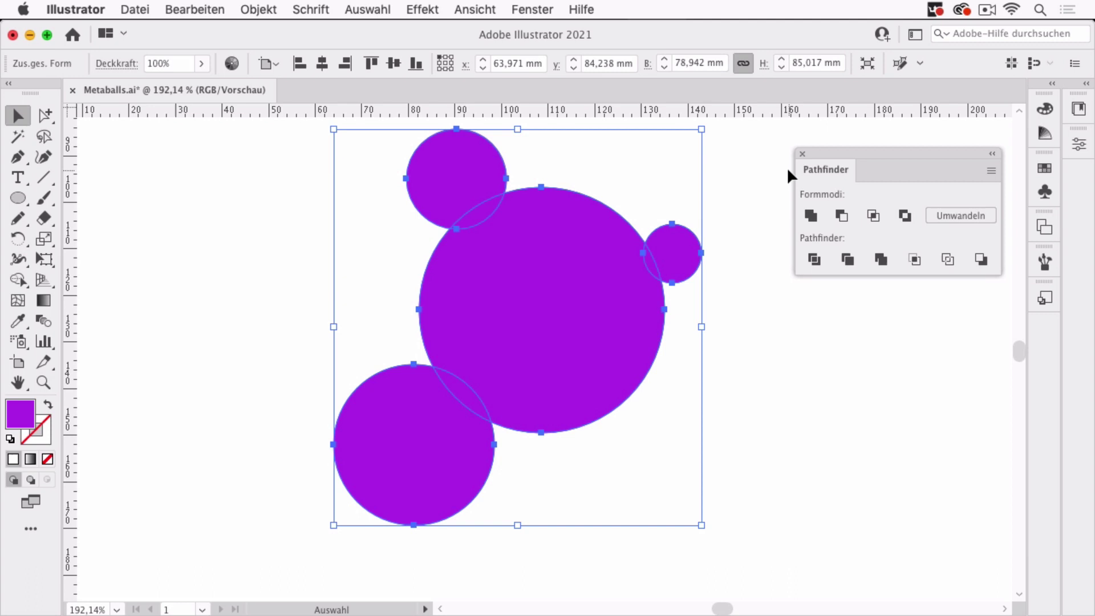
pyautogui.click(801, 152)
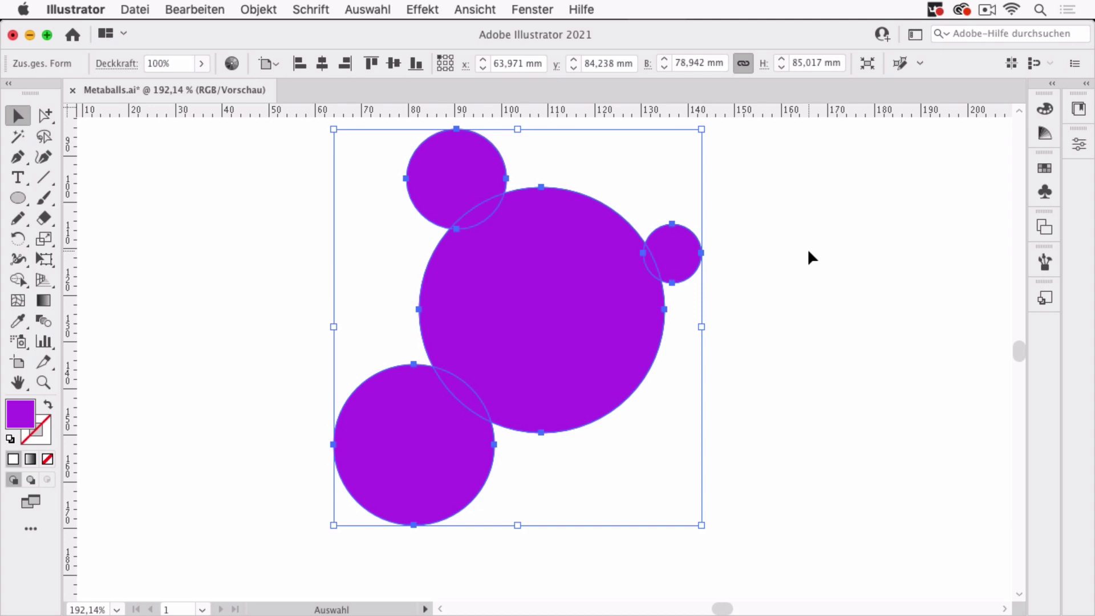
pyautogui.click(258, 11)
pyautogui.moveTo(384, 390)
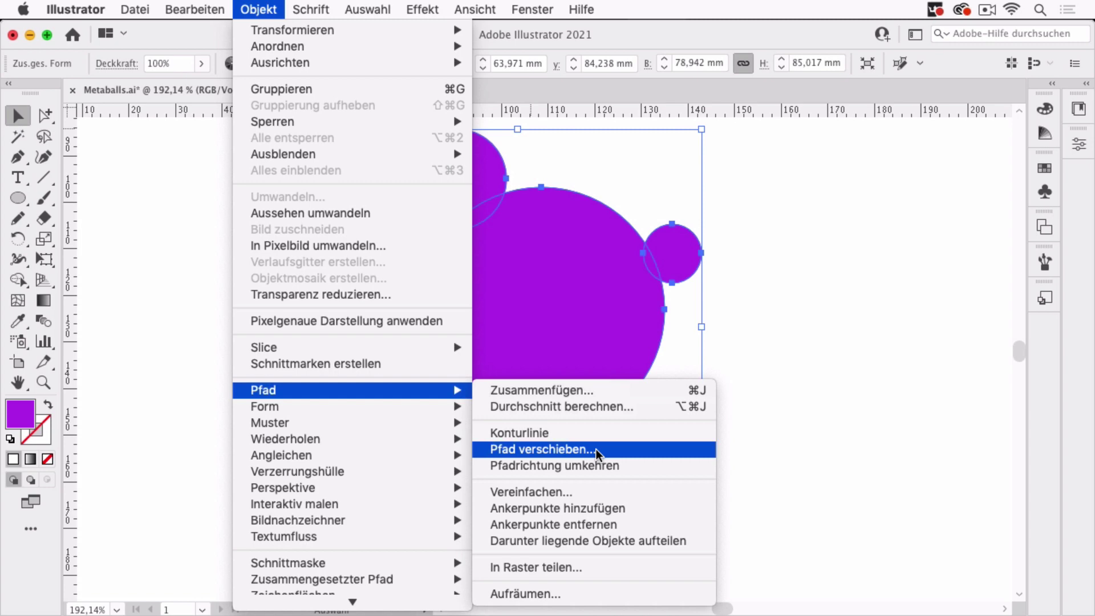
pyautogui.click(833, 393)
pyautogui.click(475, 9)
pyautogui.moveTo(423, 6)
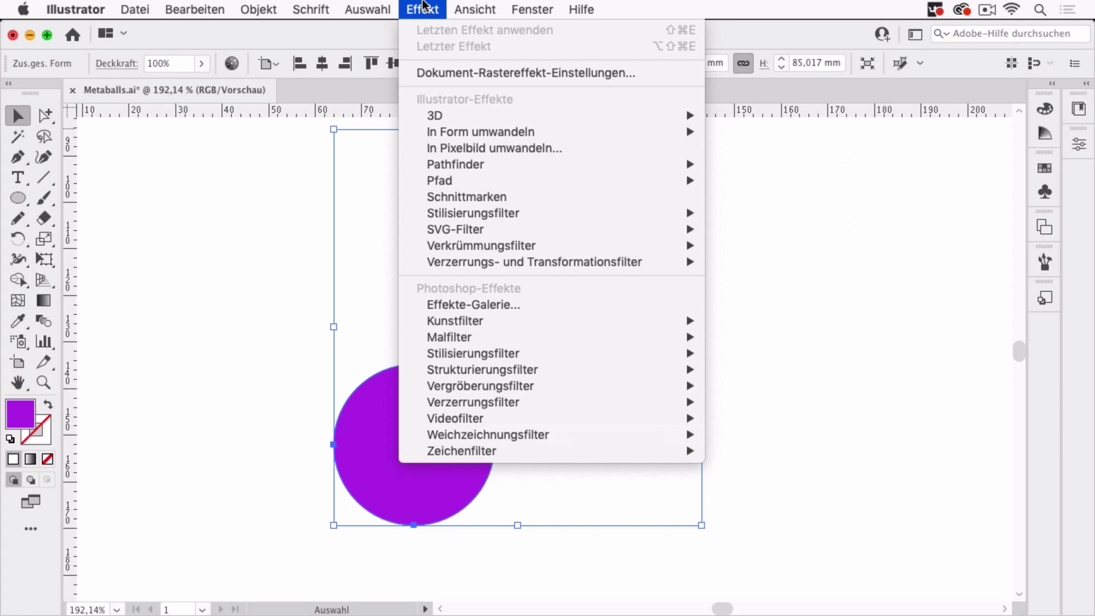
# - Apply a live Offset Path effect of -3 mm with rounded joins to fuse the circles
pyautogui.moveTo(484, 182)
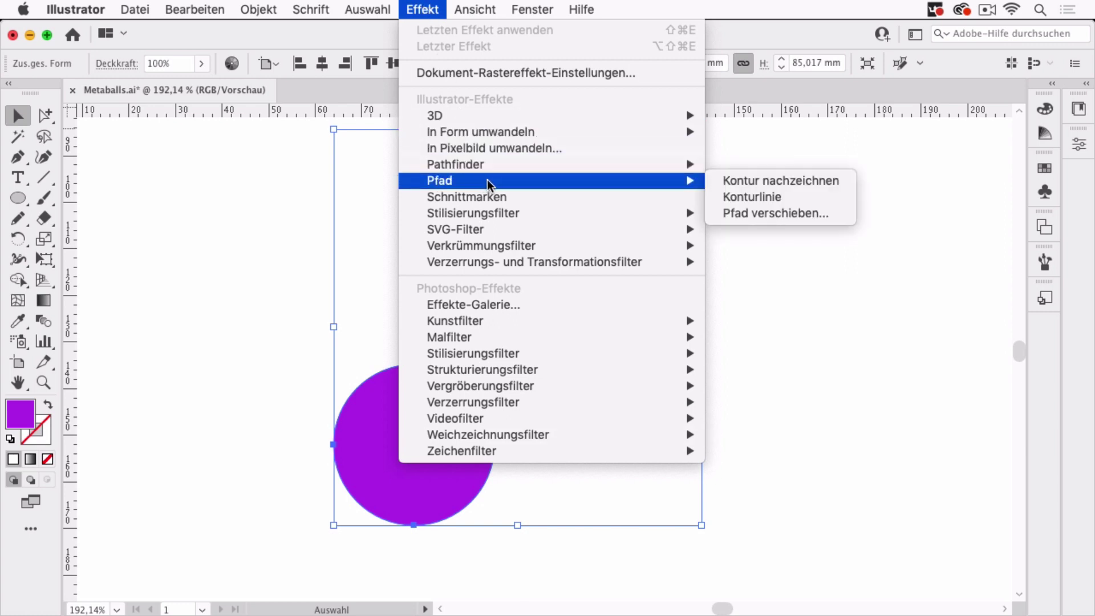
pyautogui.click(794, 220)
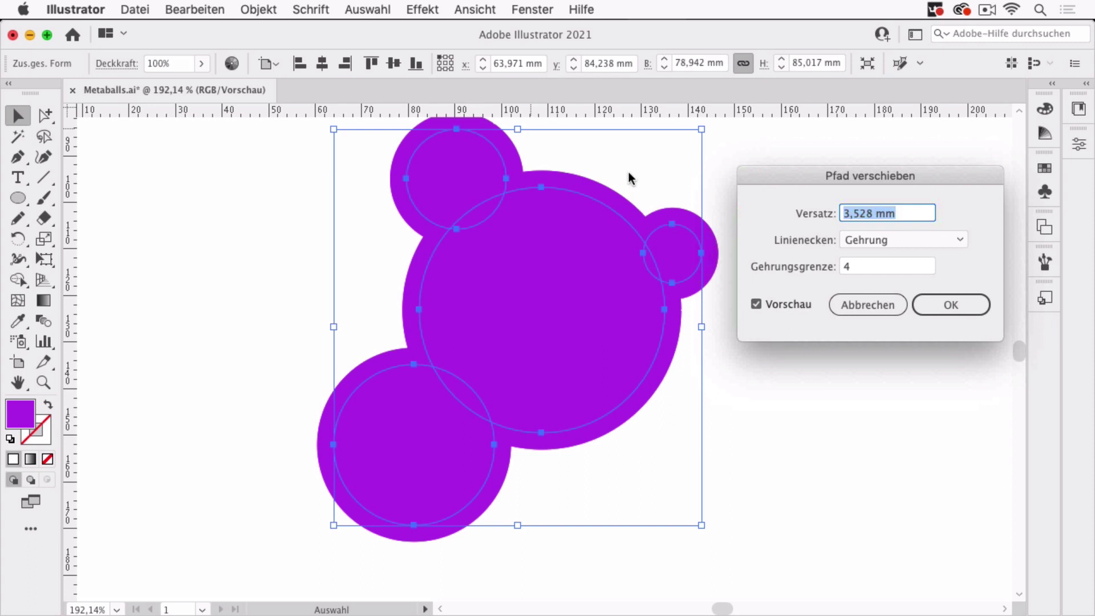
pyautogui.press('Down')
pyautogui.press('Down')
pyautogui.press('Down')
pyautogui.press('Down')
pyautogui.press('Down')
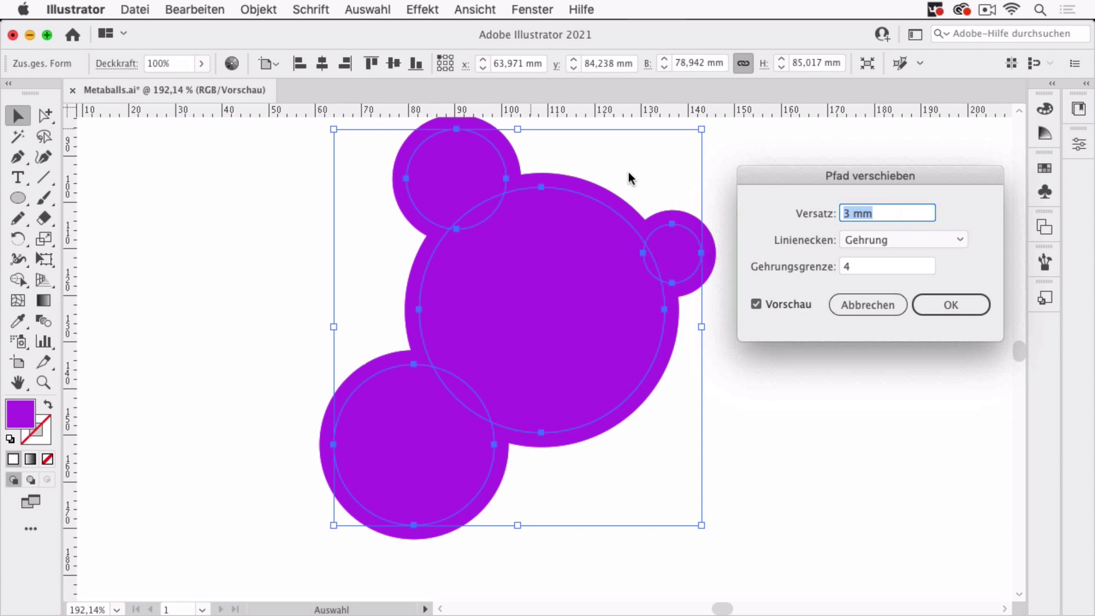
pyautogui.press('Down')
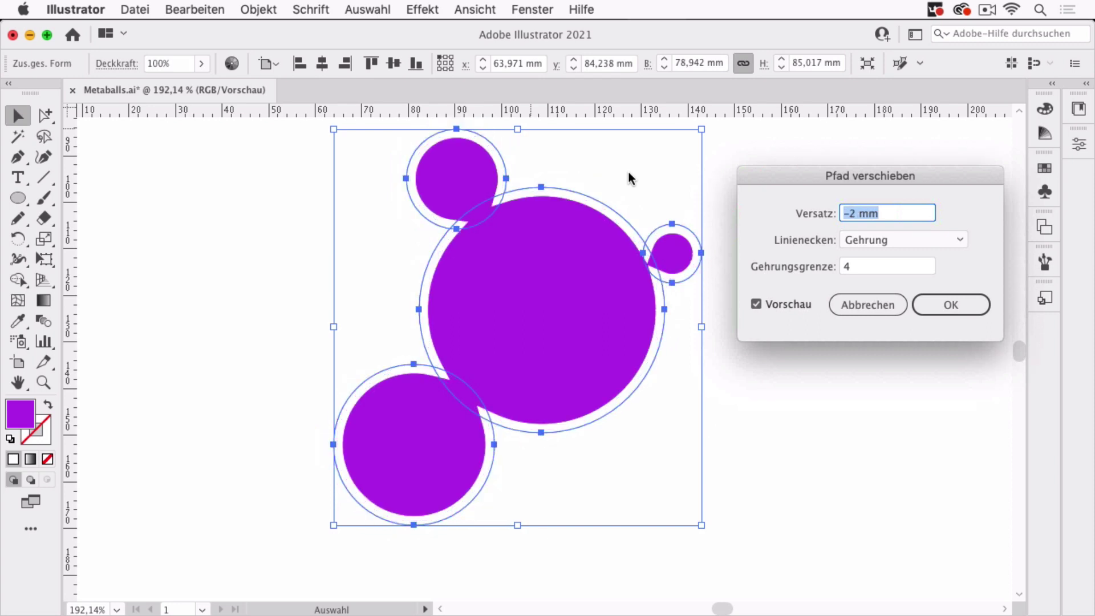
pyautogui.press('Down')
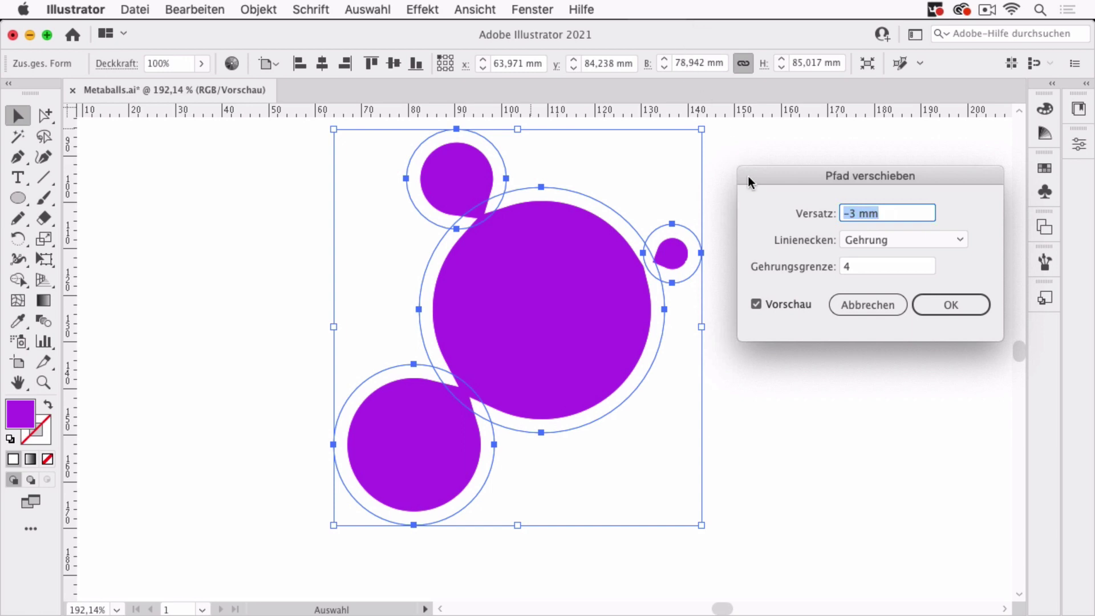
pyautogui.click(881, 242)
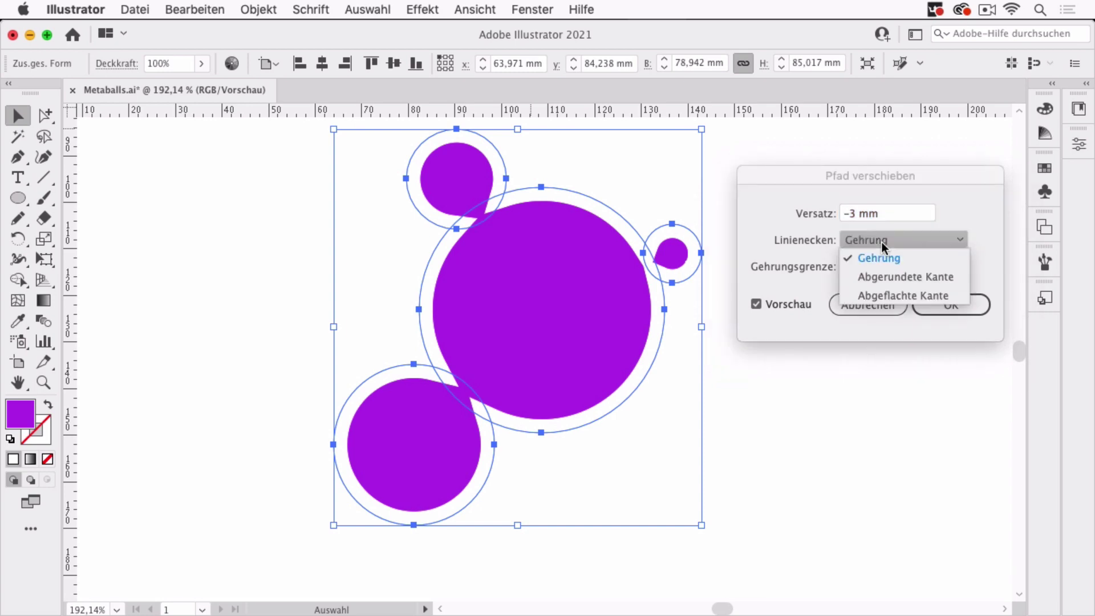
pyautogui.click(902, 277)
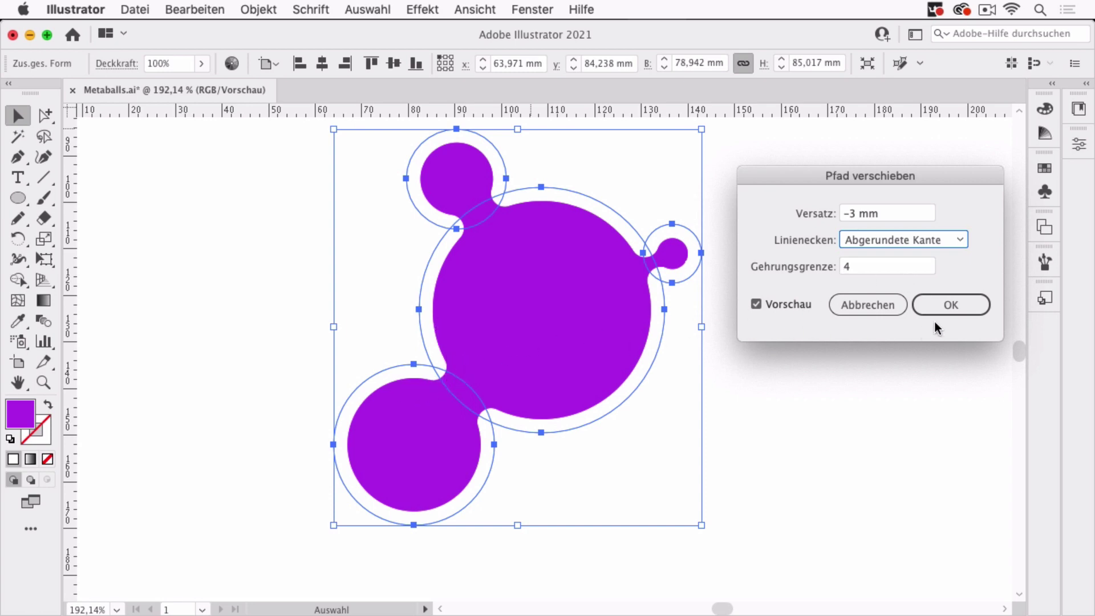
pyautogui.click(950, 307)
# - Apply the offset, deselect, and enter the compound shape to edit its individual circles
pyautogui.click(952, 306)
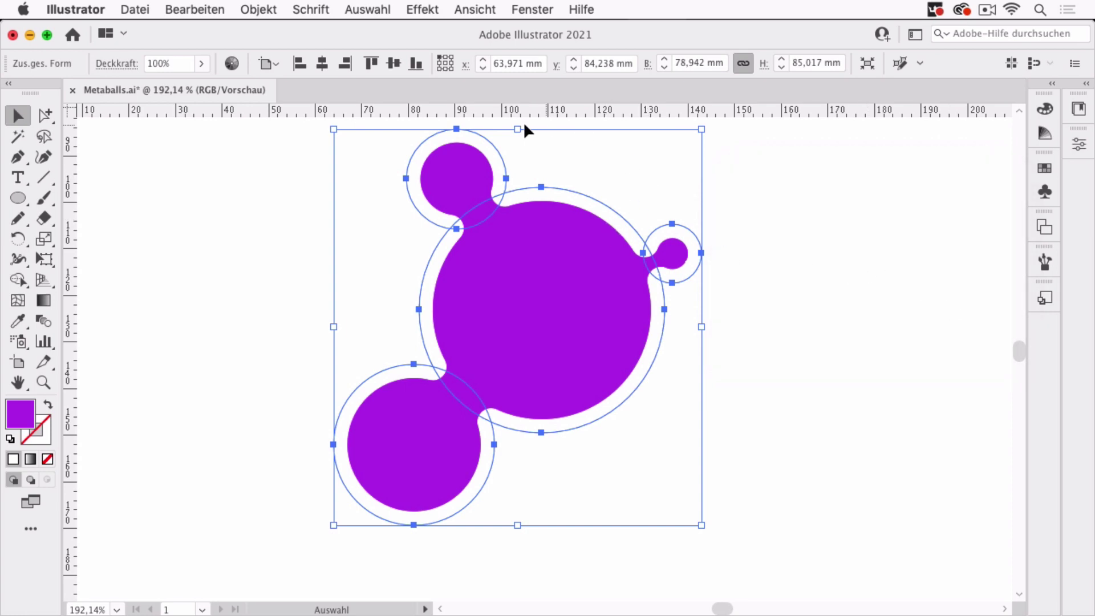
pyautogui.click(775, 293)
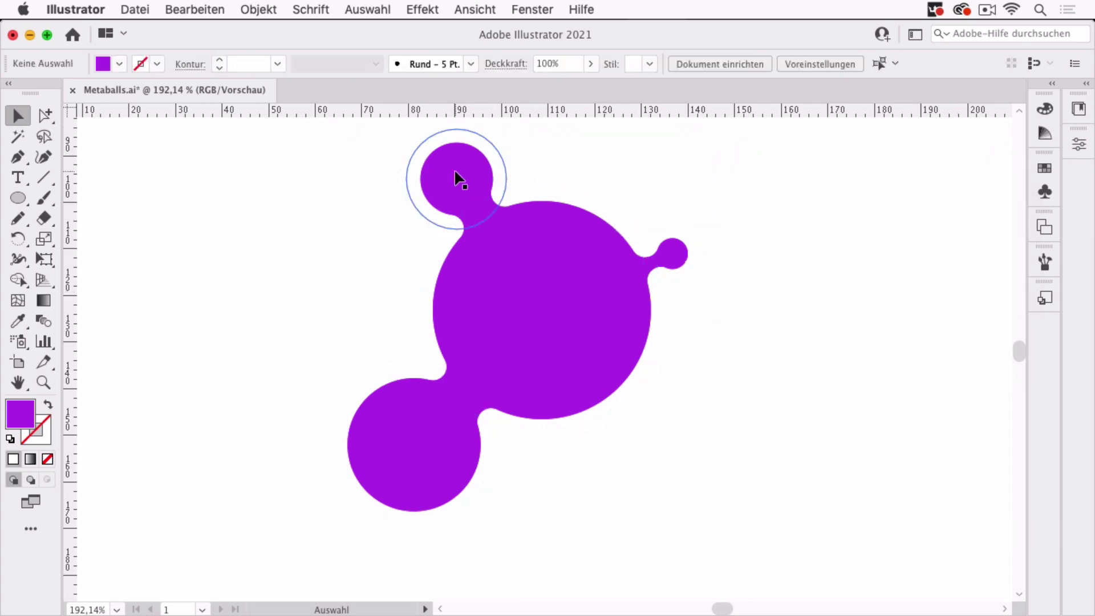
pyautogui.doubleClick(459, 179)
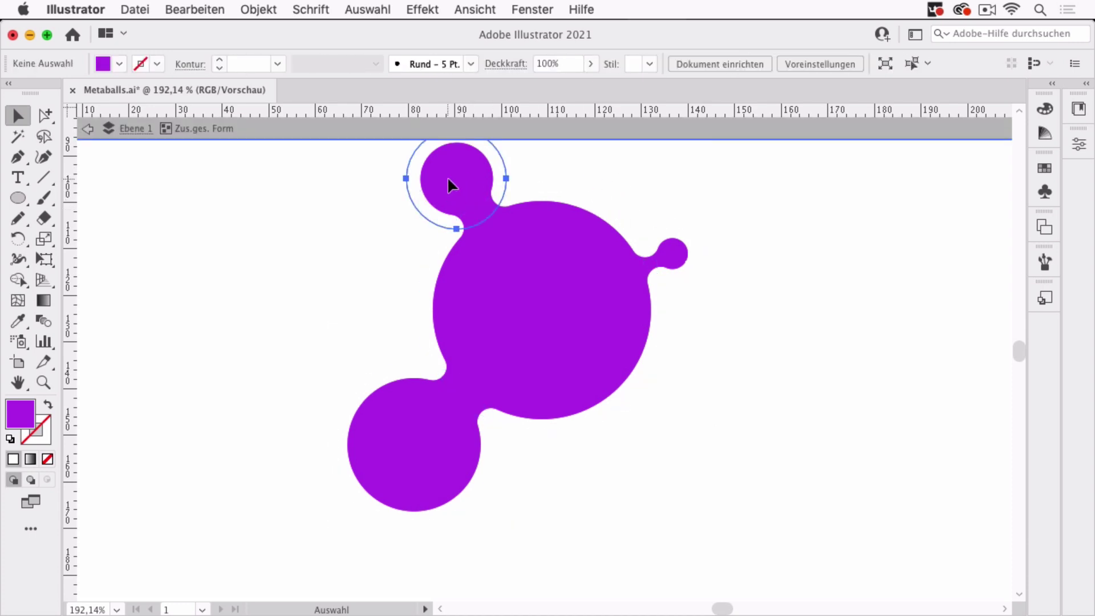
# - Move, duplicate and enlarge small circles into a merged chain at the upper left, then exit isolation
pyautogui.moveTo(458, 164); pyautogui.dragTo(425, 188)
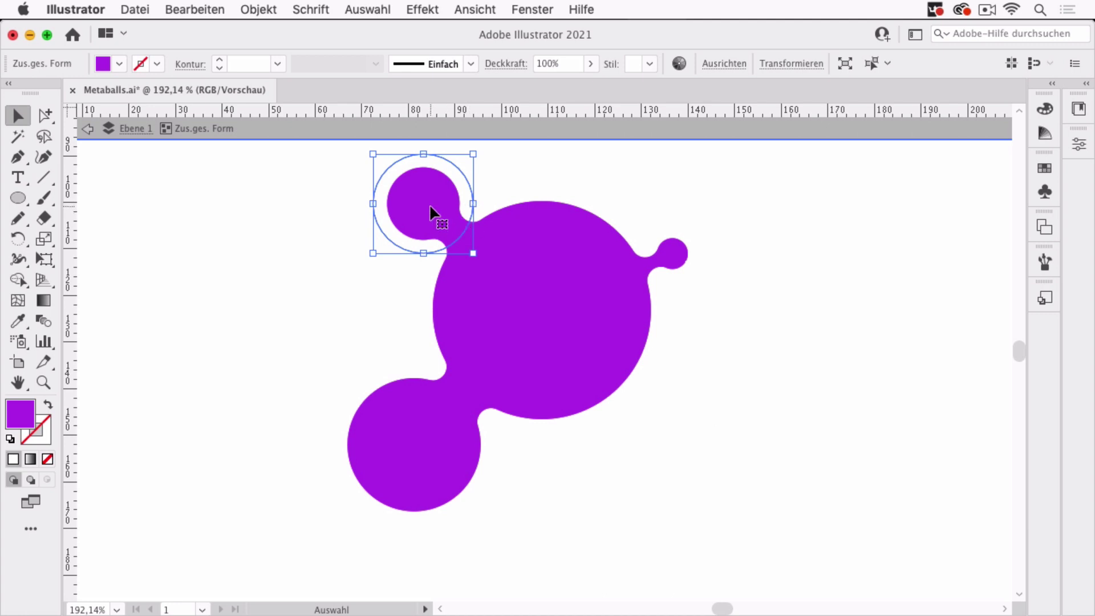
pyautogui.moveTo(431, 212); pyautogui.dragTo(285, 354)
pyautogui.click(337, 272)
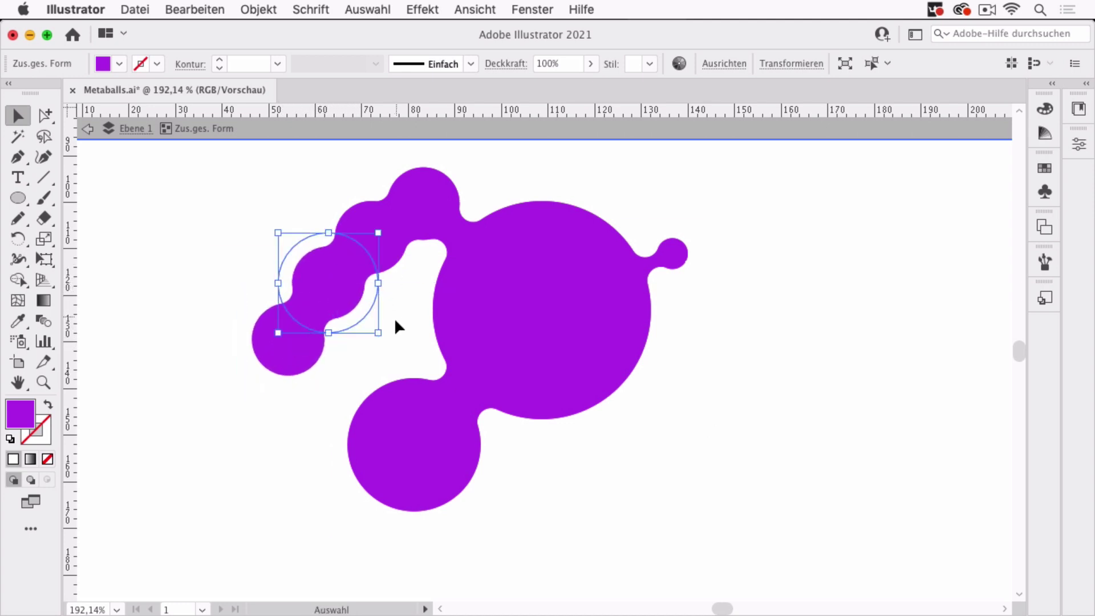
pyautogui.moveTo(378, 334)
pyautogui.mouseDown()
pyautogui.moveTo(405, 369)
pyautogui.moveTo(386, 344)
pyautogui.mouseUp()
pyautogui.moveTo(349, 302); pyautogui.dragTo(311, 255)
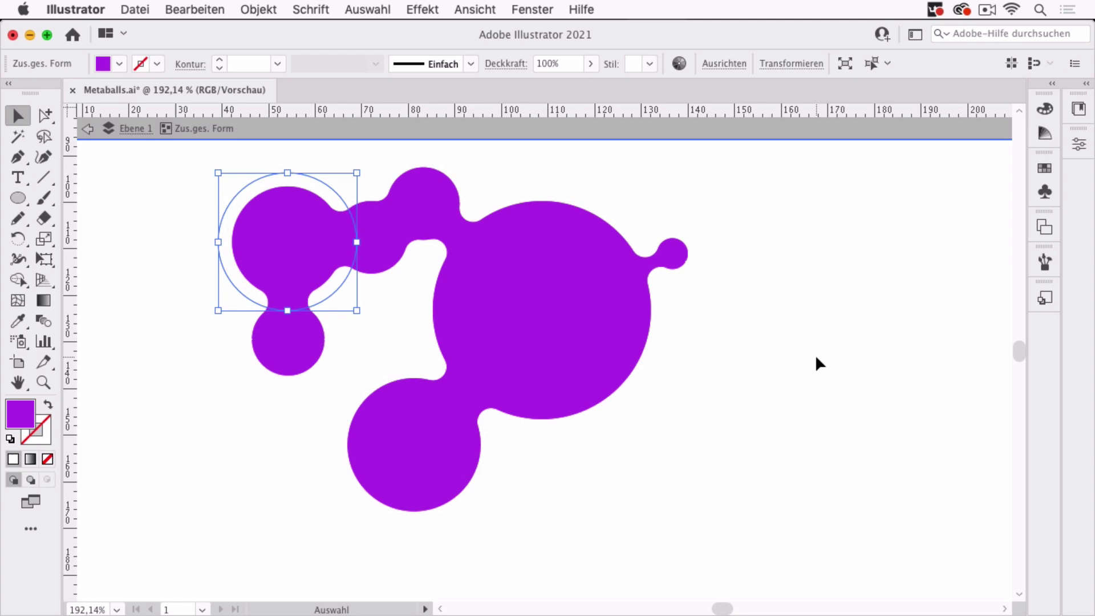
pyautogui.moveTo(291, 242)
pyautogui.mouseDown()
pyautogui.moveTo(357, 317)
pyautogui.moveTo(398, 335)
pyautogui.moveTo(279, 242)
pyautogui.moveTo(382, 340)
pyautogui.moveTo(288, 245)
pyautogui.mouseUp()
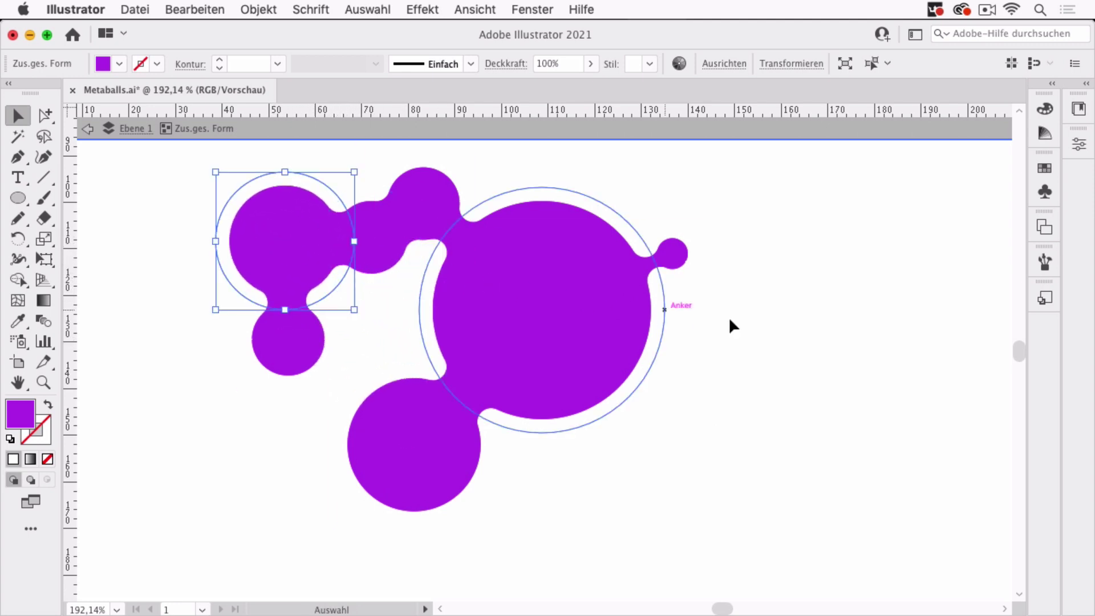
pyautogui.click(782, 319)
pyautogui.doubleClick(800, 308)
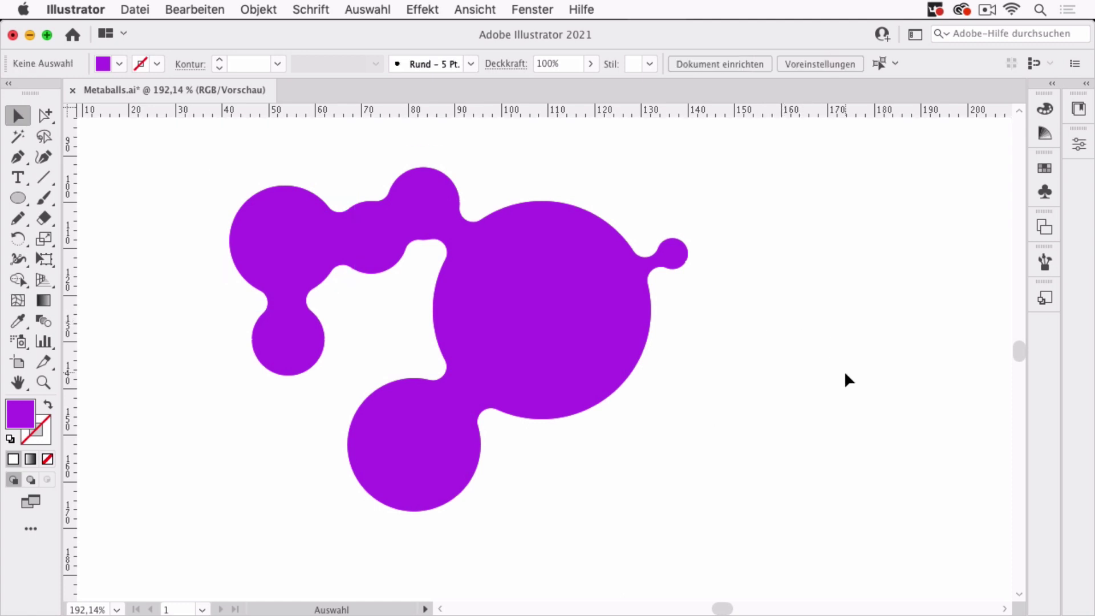
# - Select the blob and open the Appearance panel beside it
pyautogui.click(569, 303)
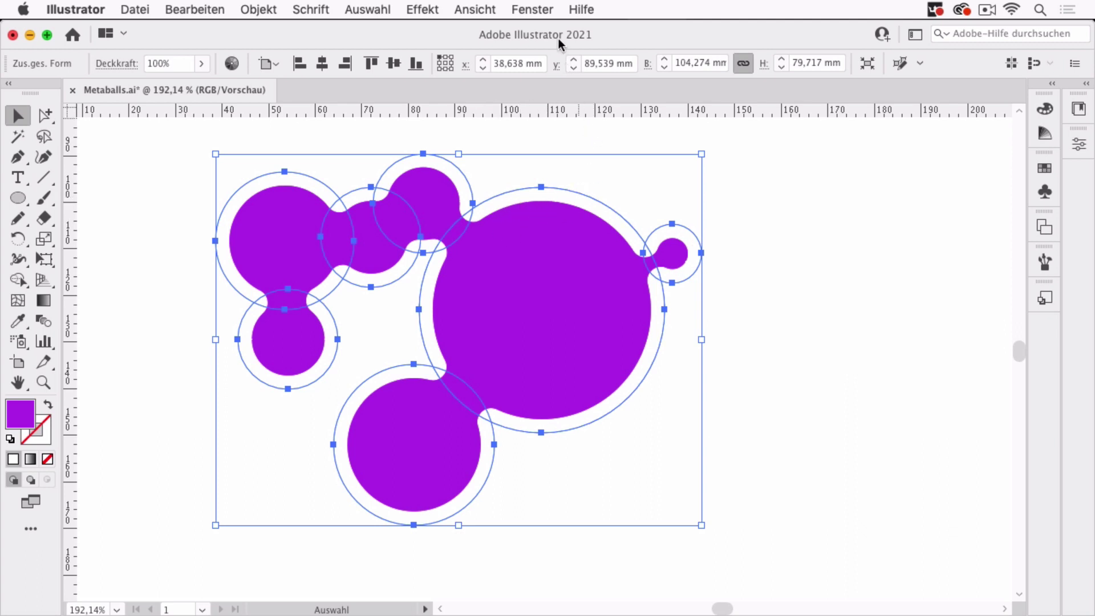
pyautogui.click(532, 10)
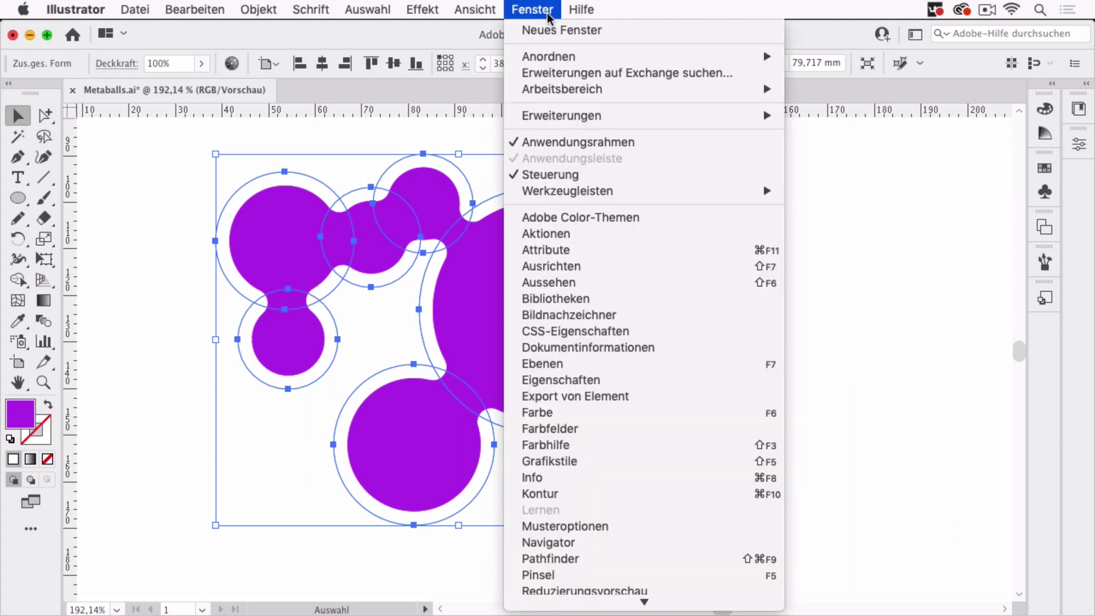
pyautogui.click(613, 282)
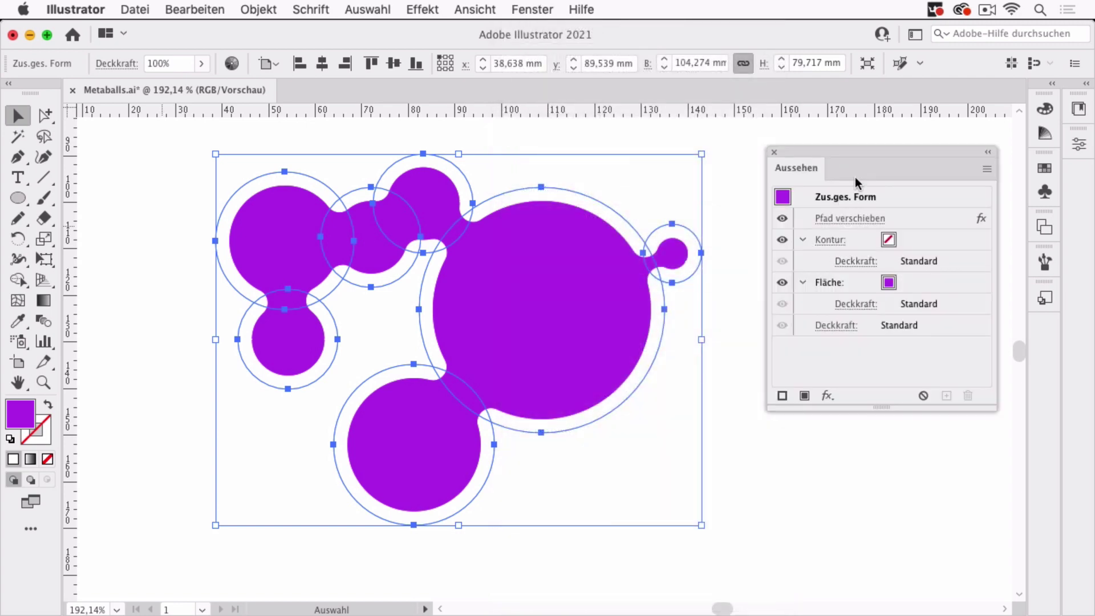
pyautogui.moveTo(853, 157); pyautogui.dragTo(822, 145)
# - Reopen the blob's Offset Path effect and preview the offset at -4 mm
pyautogui.click(862, 206)
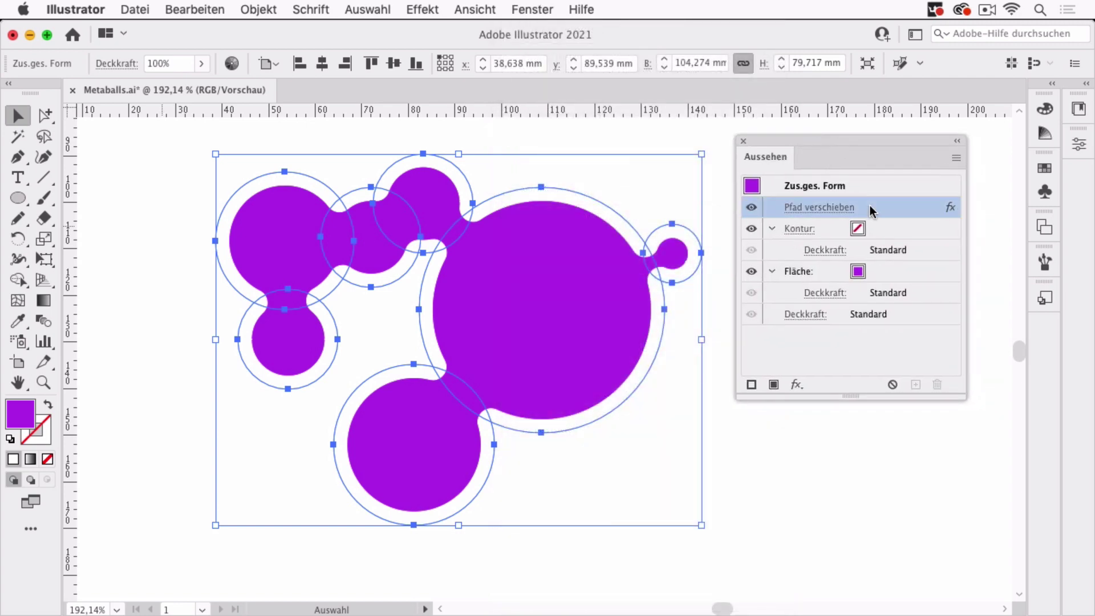
pyautogui.click(841, 211)
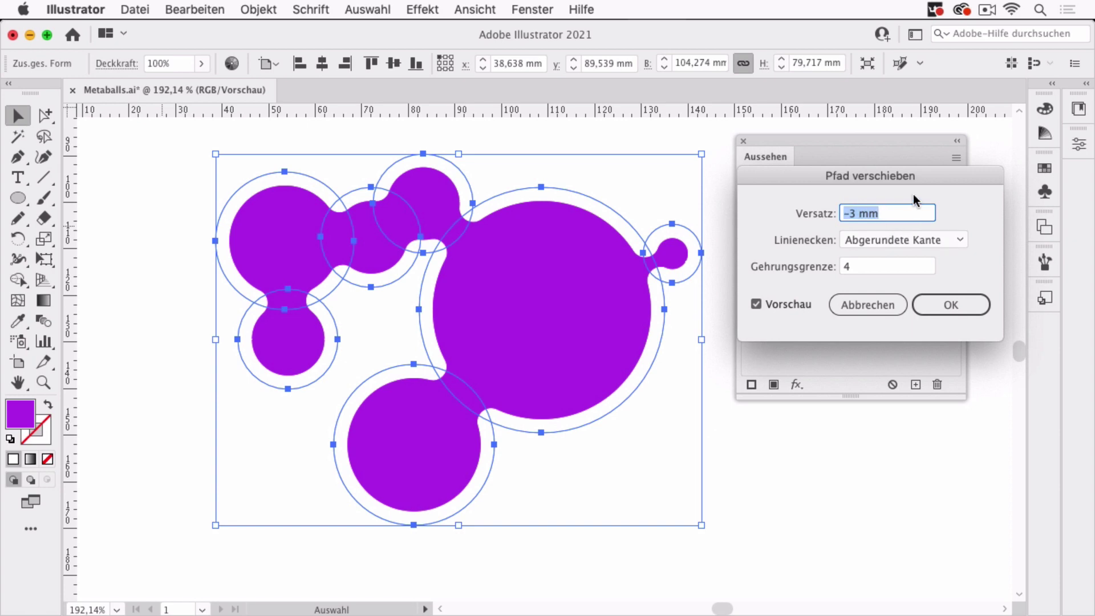
pyautogui.press('Down')
pyautogui.press('Down')
pyautogui.press('Up')
pyautogui.press('Up')
pyautogui.press('Up')
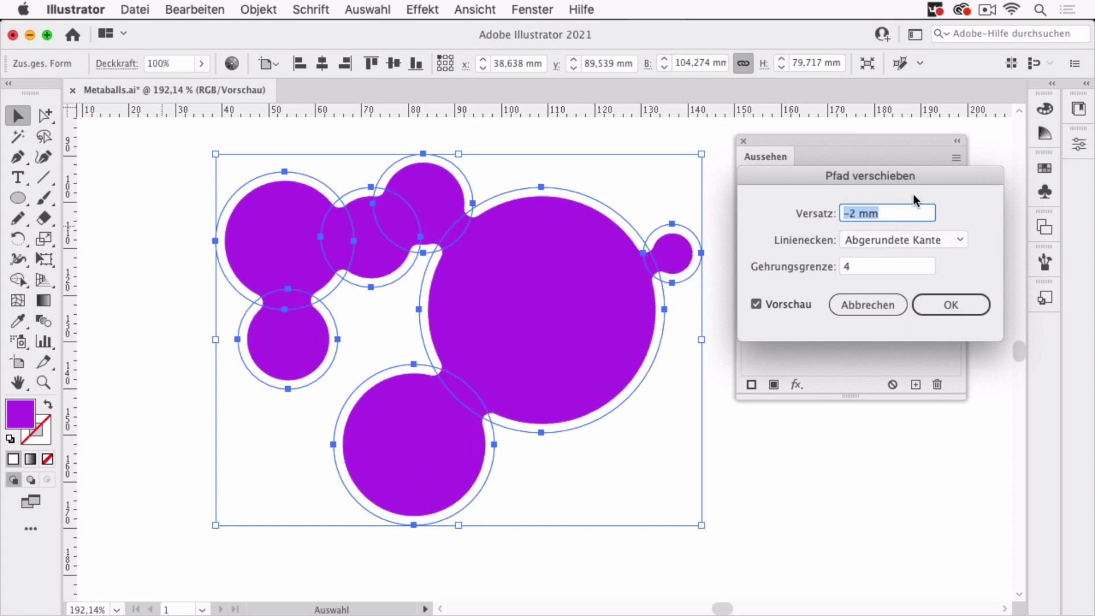
pyautogui.press('Down')
pyautogui.press('Down')
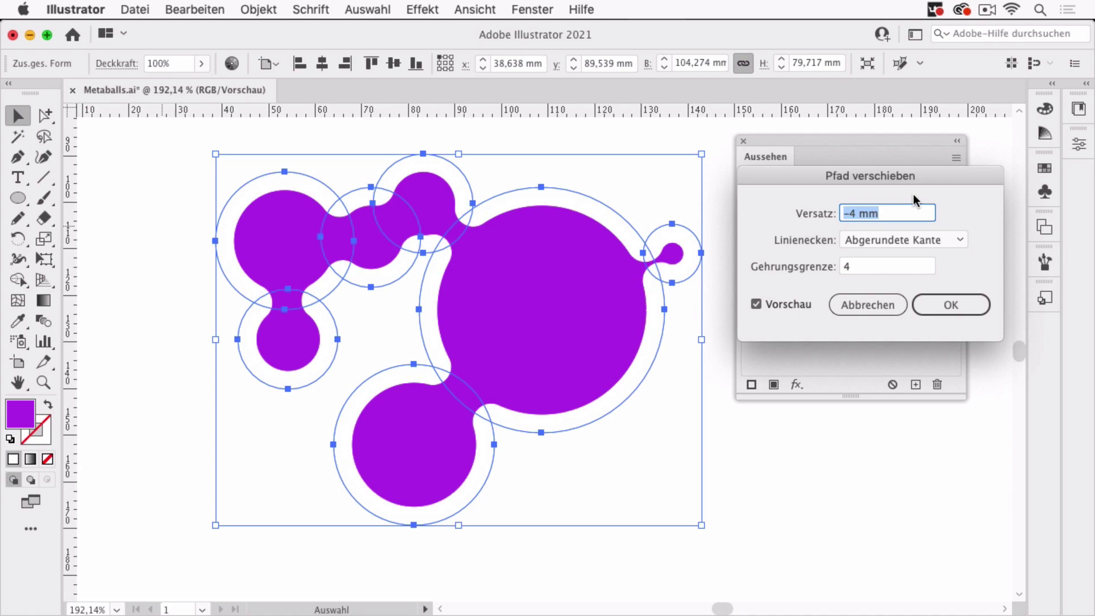
# - Confirm the -4 mm rounded offset in the Offset Path dialog
pyautogui.click(964, 305)
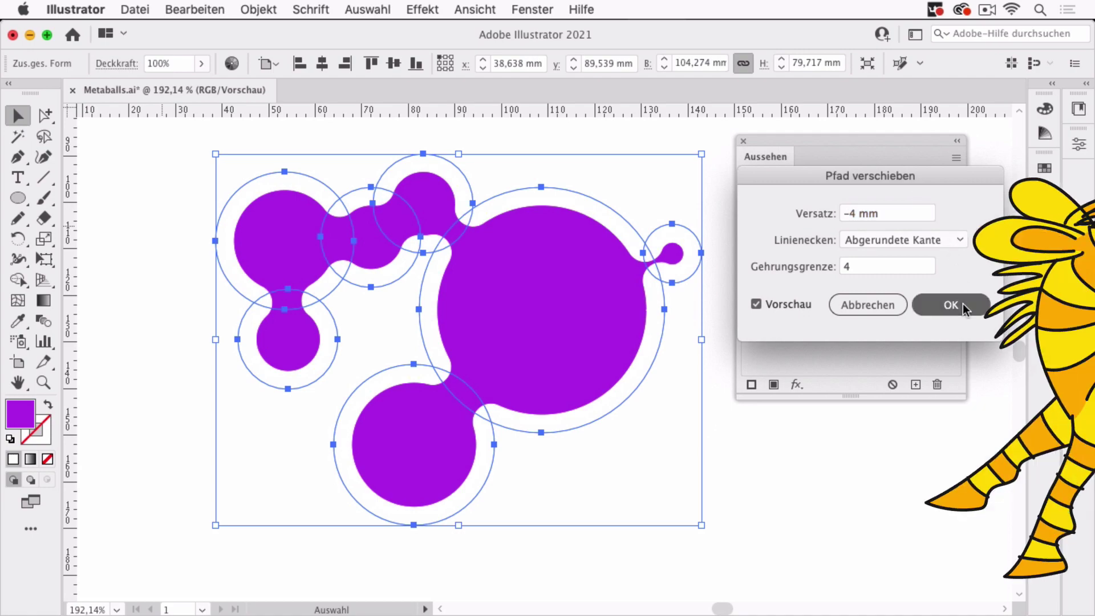